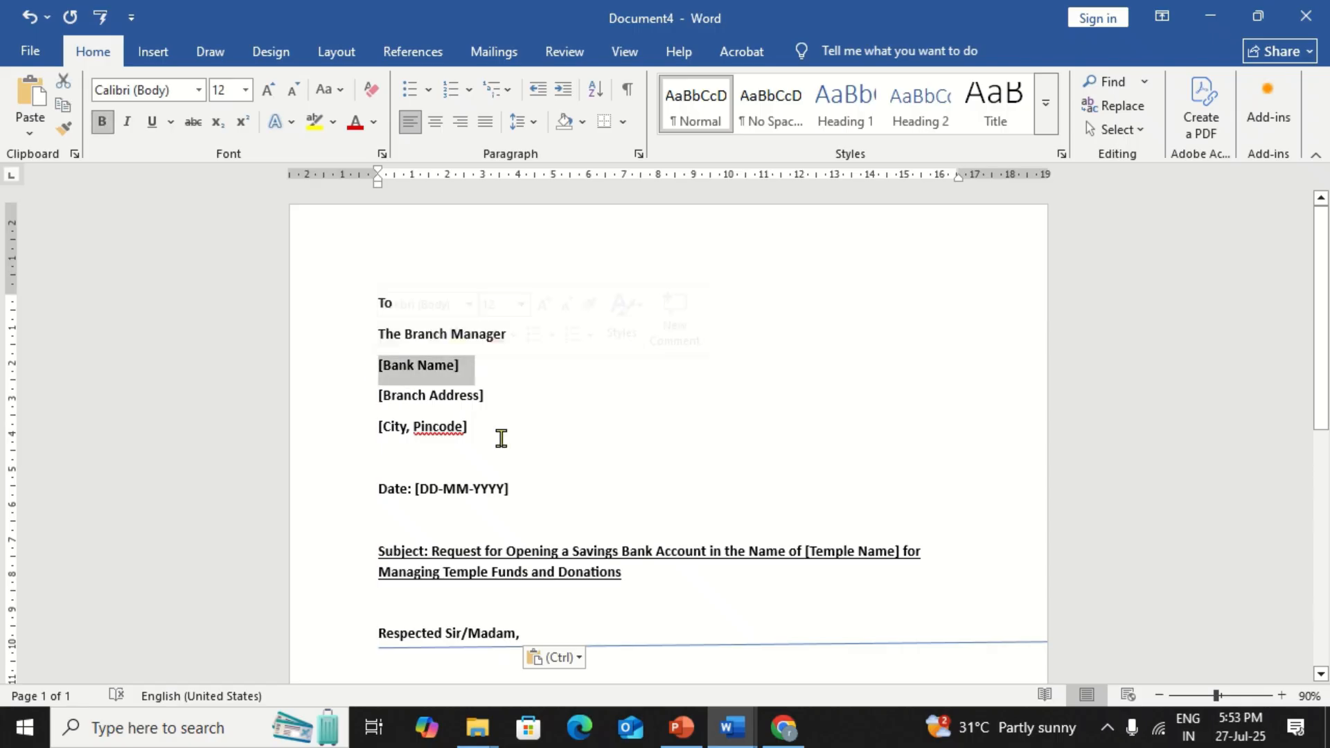
Delete the entire letter so the document is blank
key("Down")
key("Down")
key("Down")
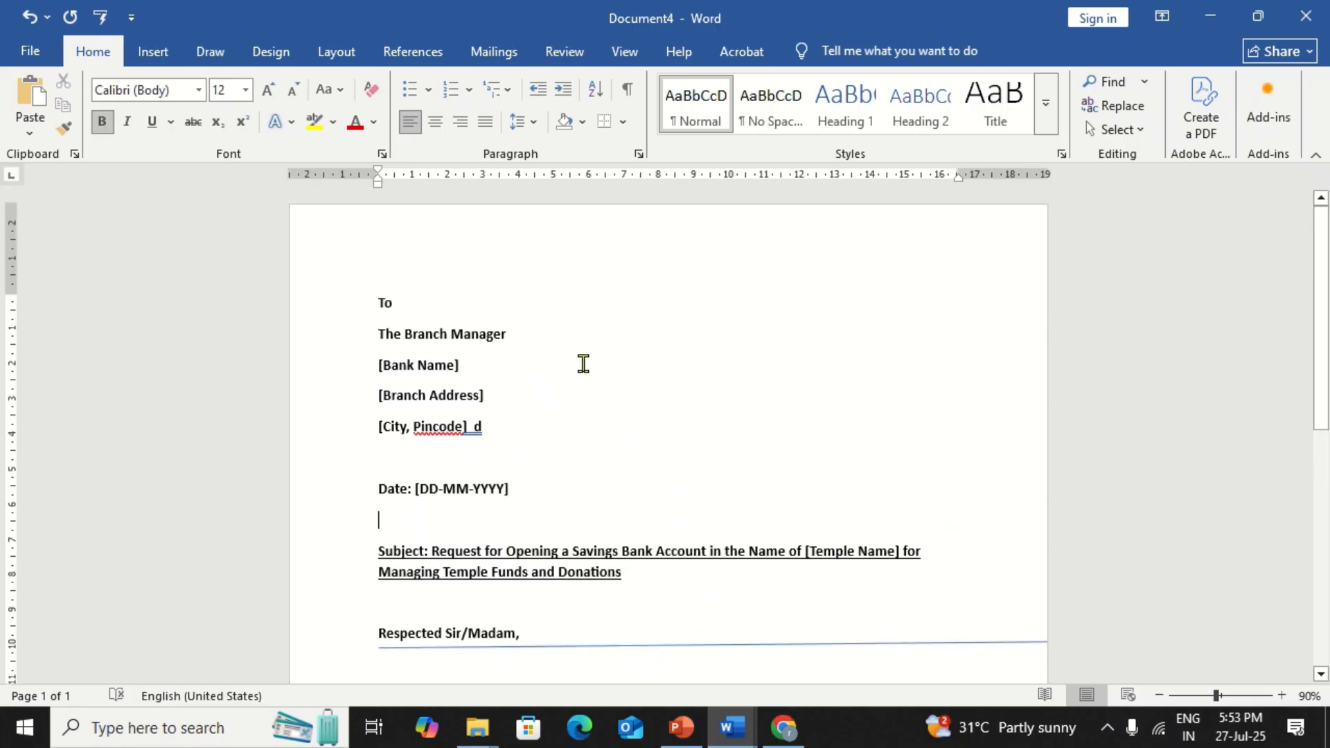
key("ctrl+a")
key("Delete")
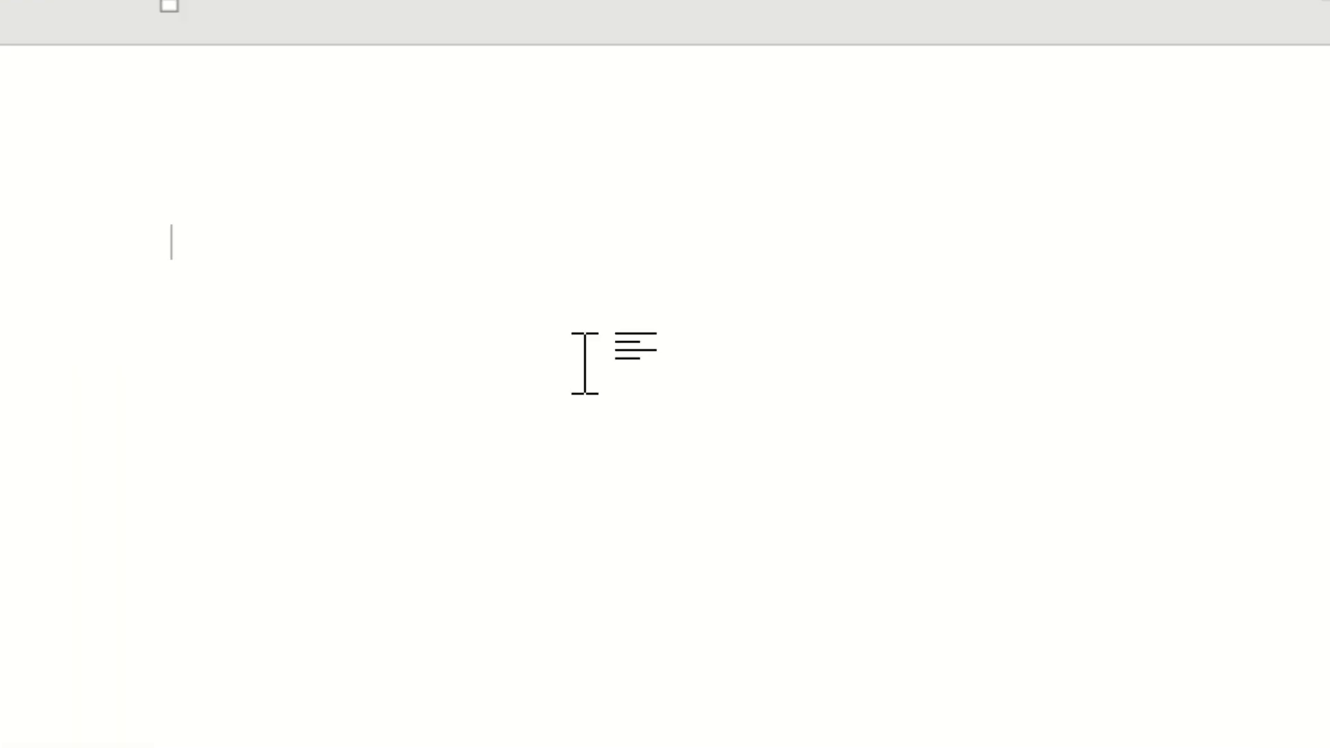
Enter the shortcut word "myletterhead" on the empty page
type("mylle")
key("BackSpace")
key("BackSpace")
type("etterhead")
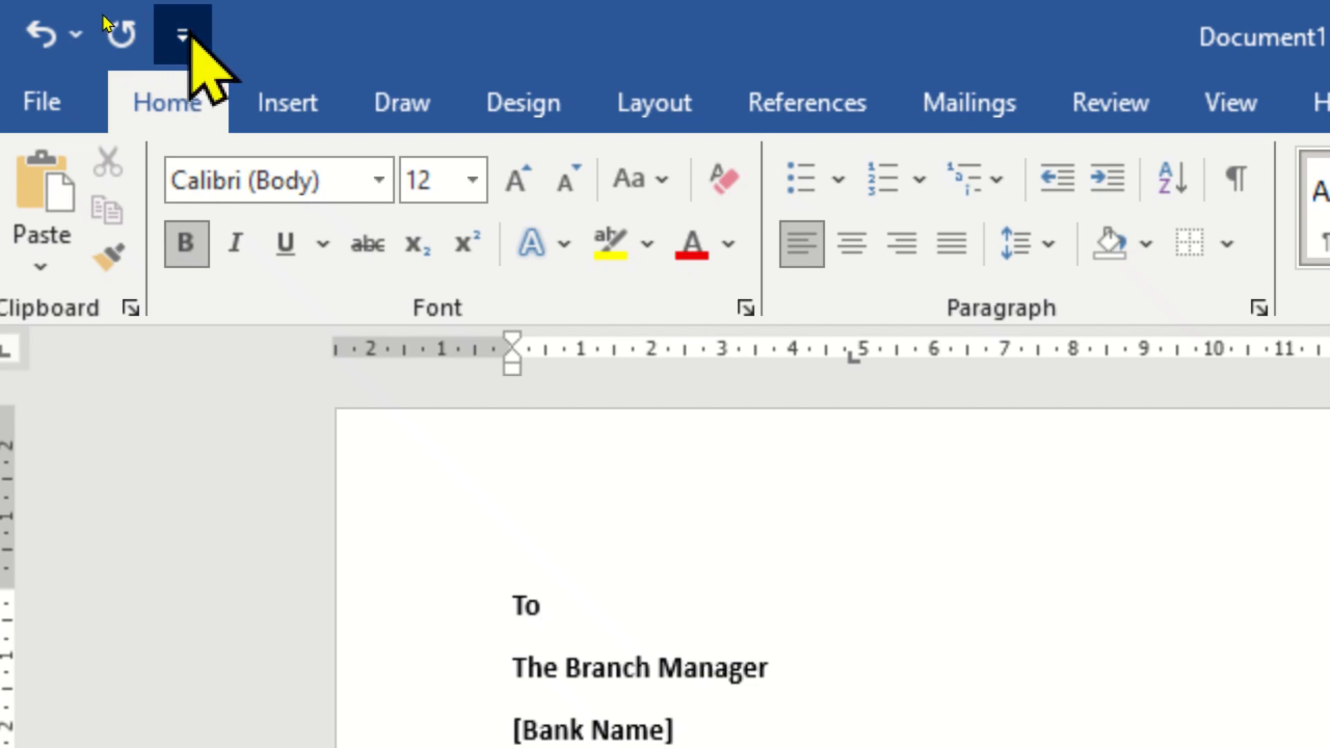
Open the Quick Access Toolbar customization options and list All Commands as the command source
left_click(183, 35)
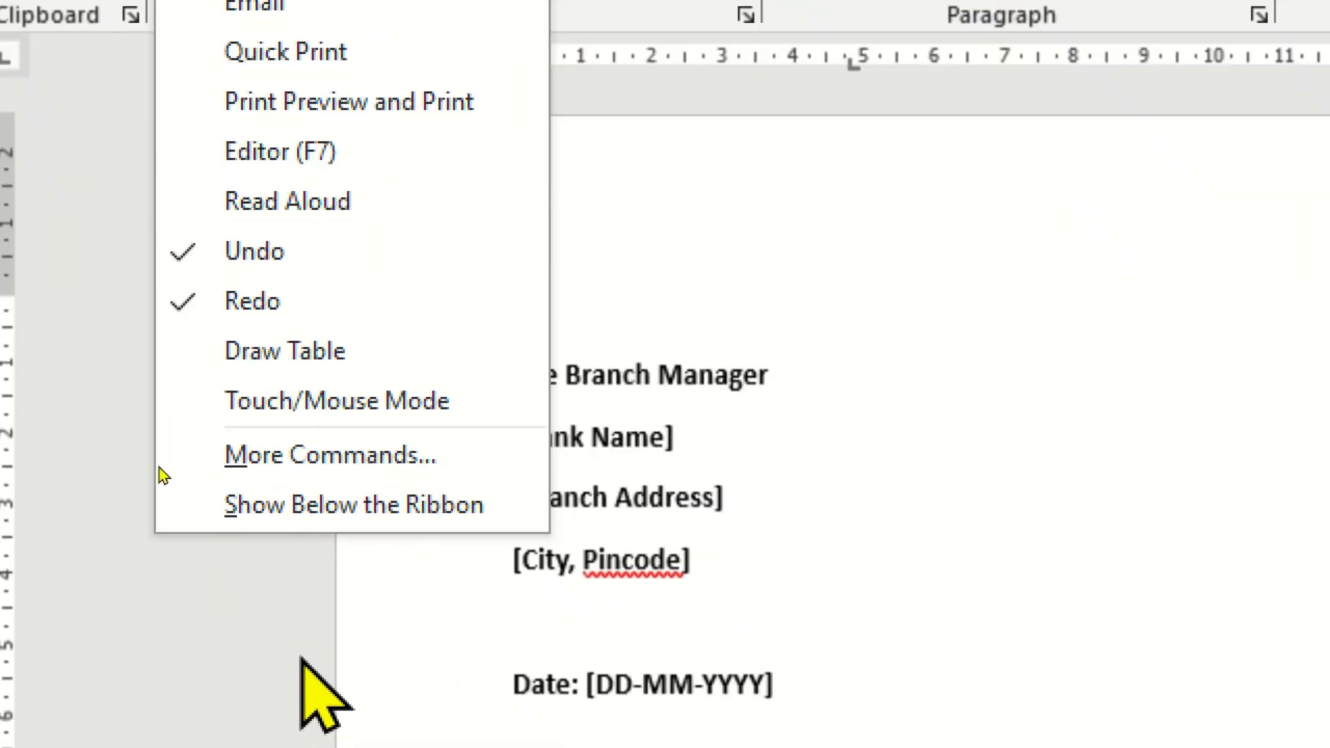
left_click(395, 459)
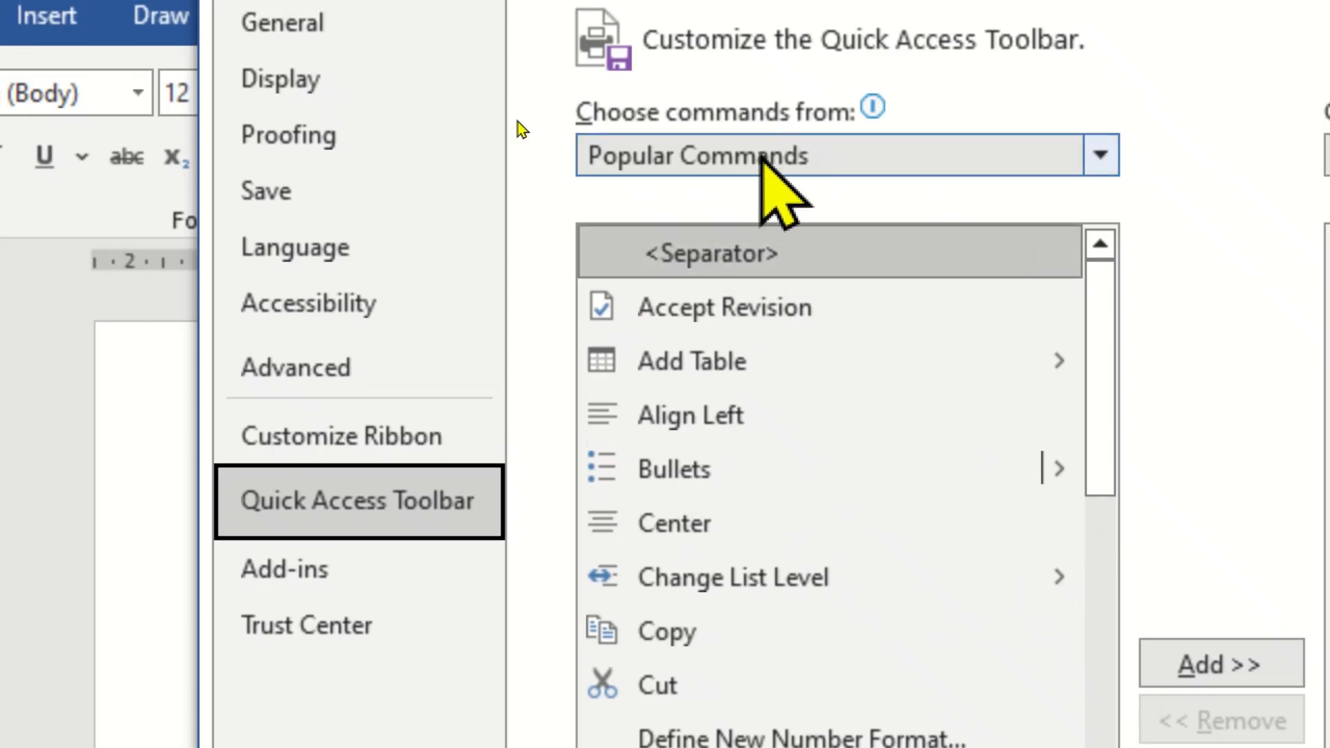
left_click(790, 161)
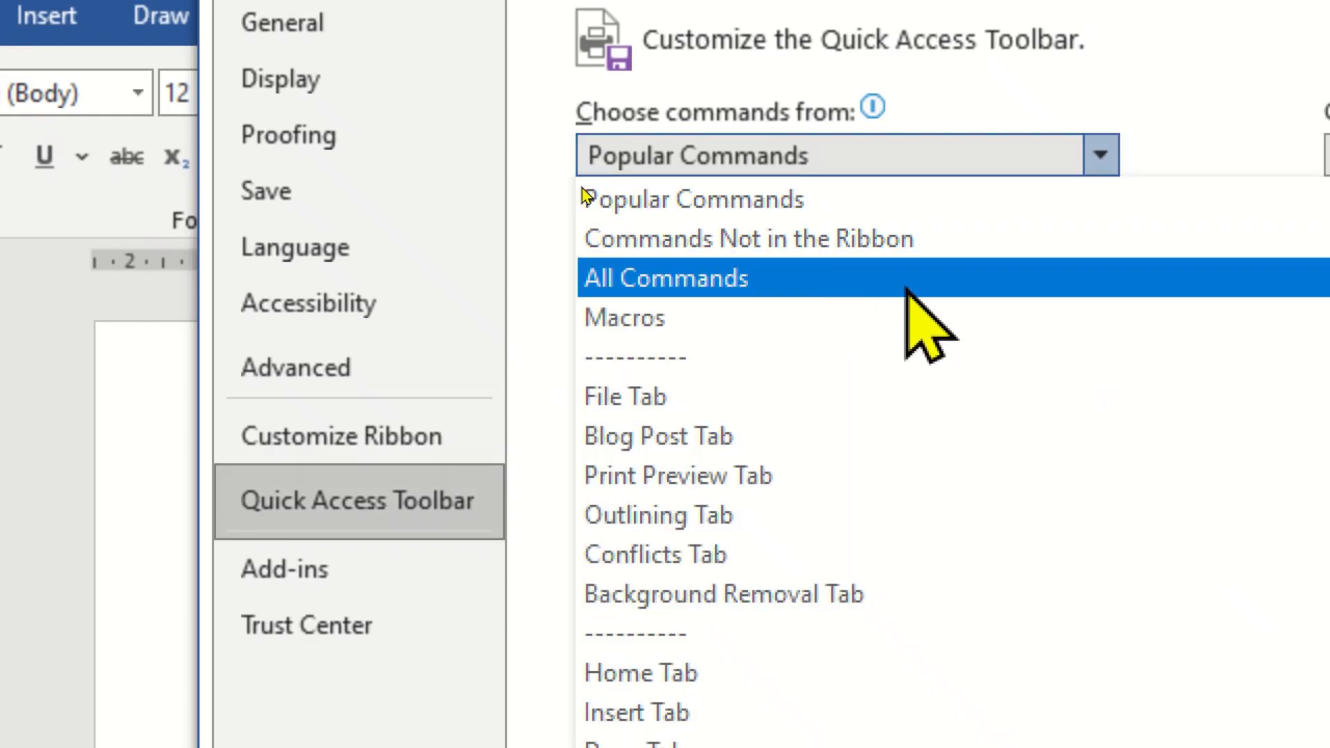
key("Escape")
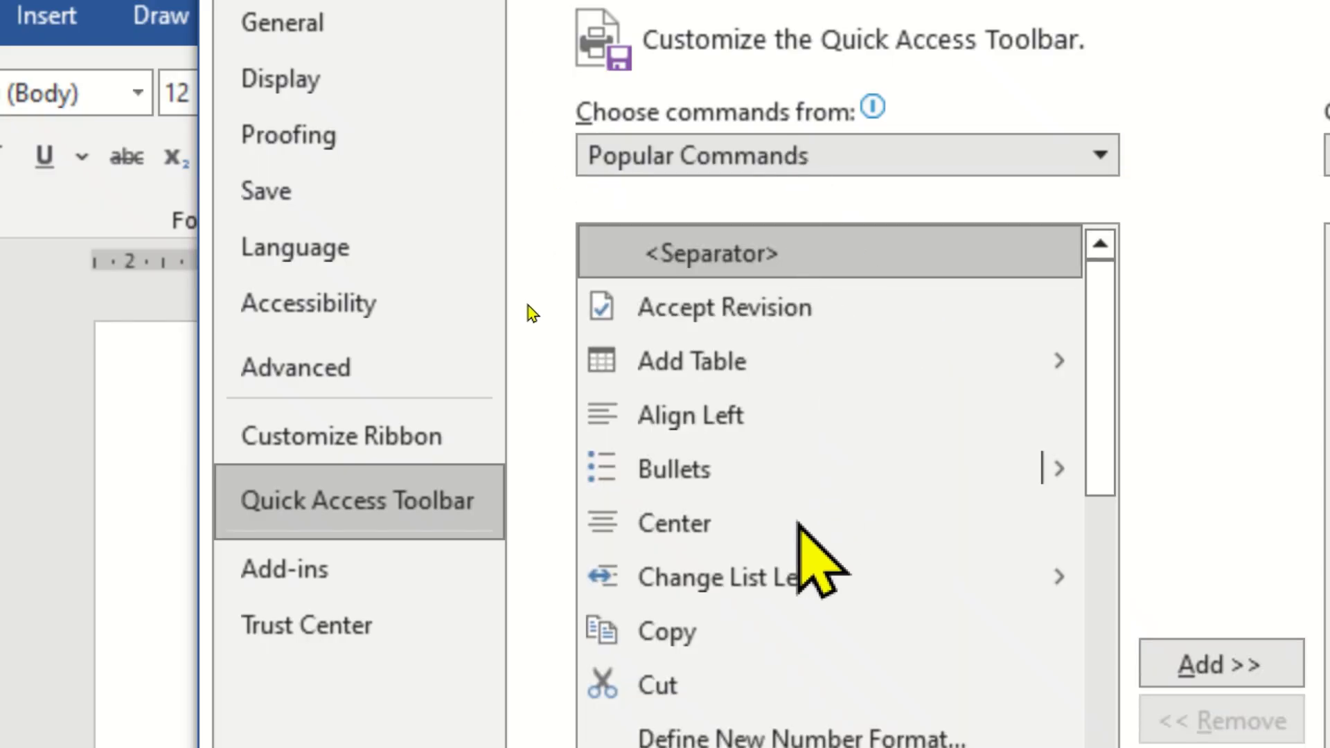
scroll(729, 153, "down", 2)
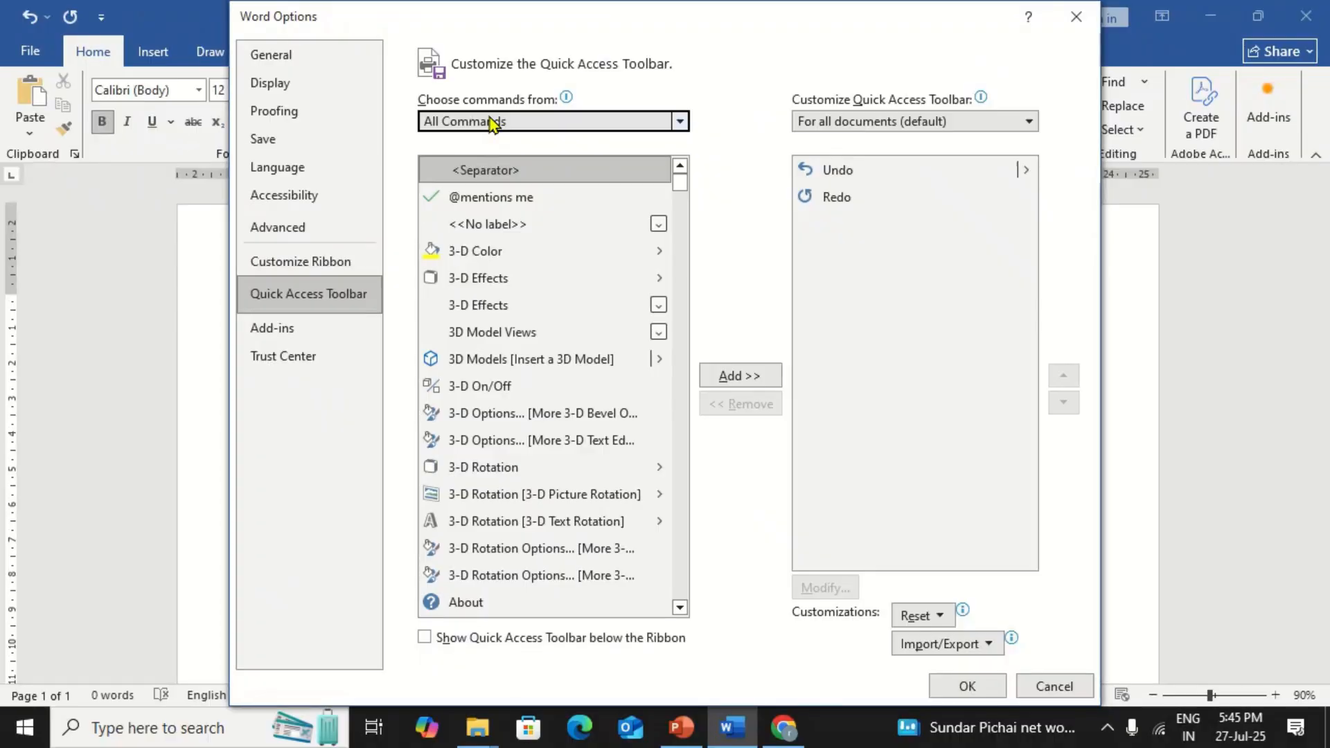
Add the AutoCorrect Options command that has a lightning icon to the Quick Access Toolbar and apply the customization
mouse_move(681, 180)
left_mouse_down()
mouse_move(679, 243)
mouse_move(678, 182)
left_mouse_up()
left_click(667, 230)
left_click(680, 233)
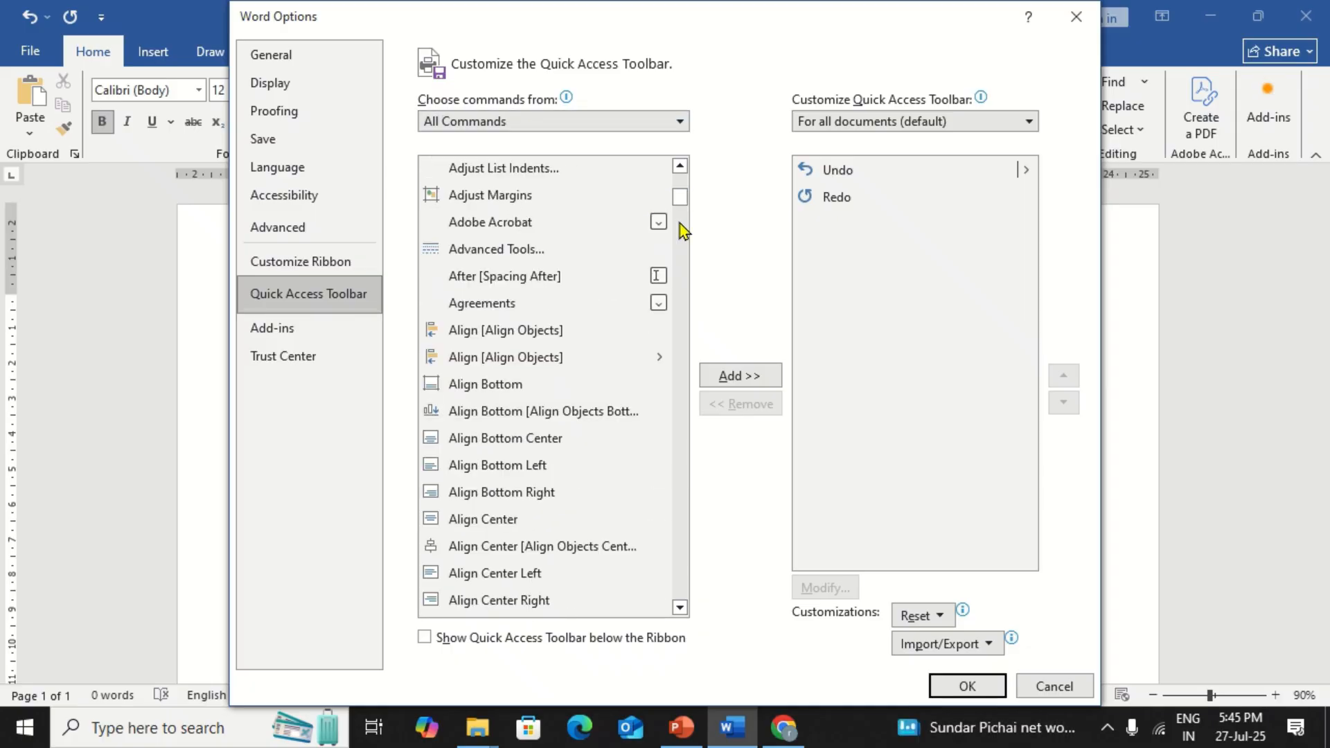
left_click(680, 228)
left_click(680, 240)
left_click(681, 249)
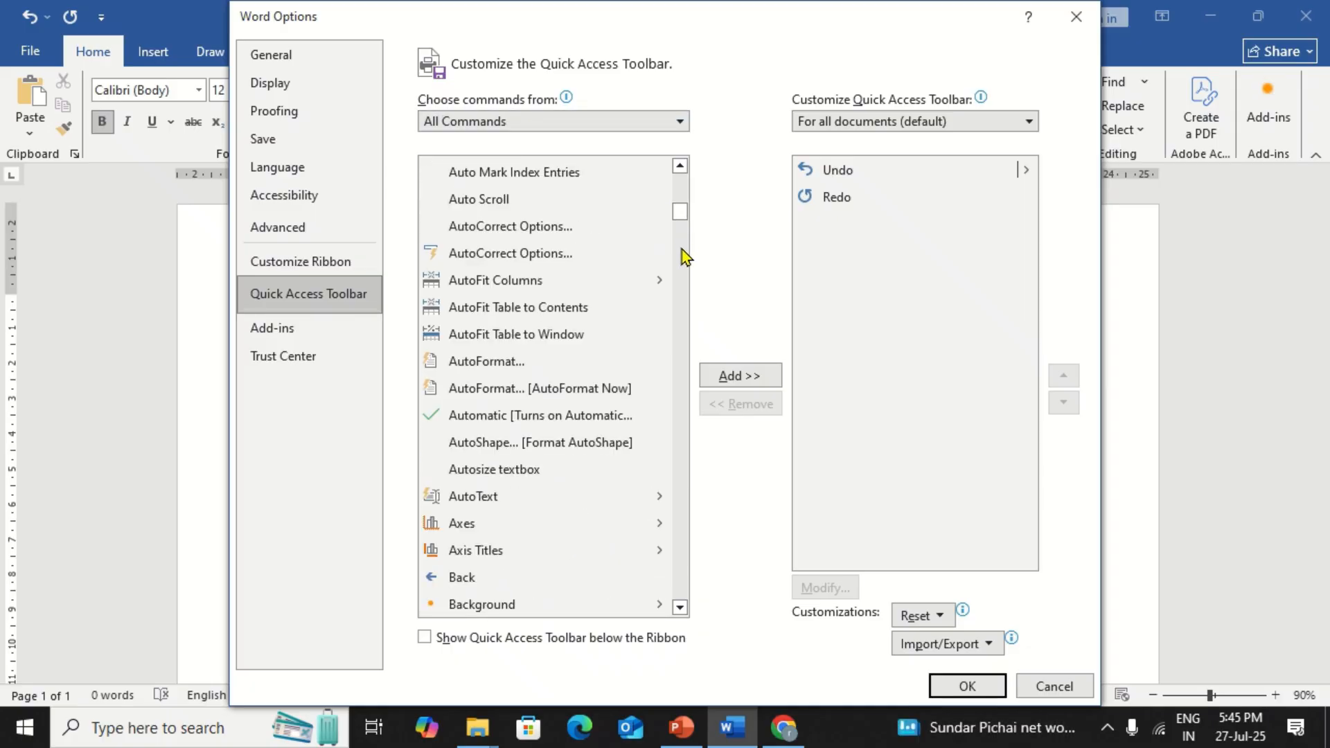
left_click(680, 254)
left_click(680, 194)
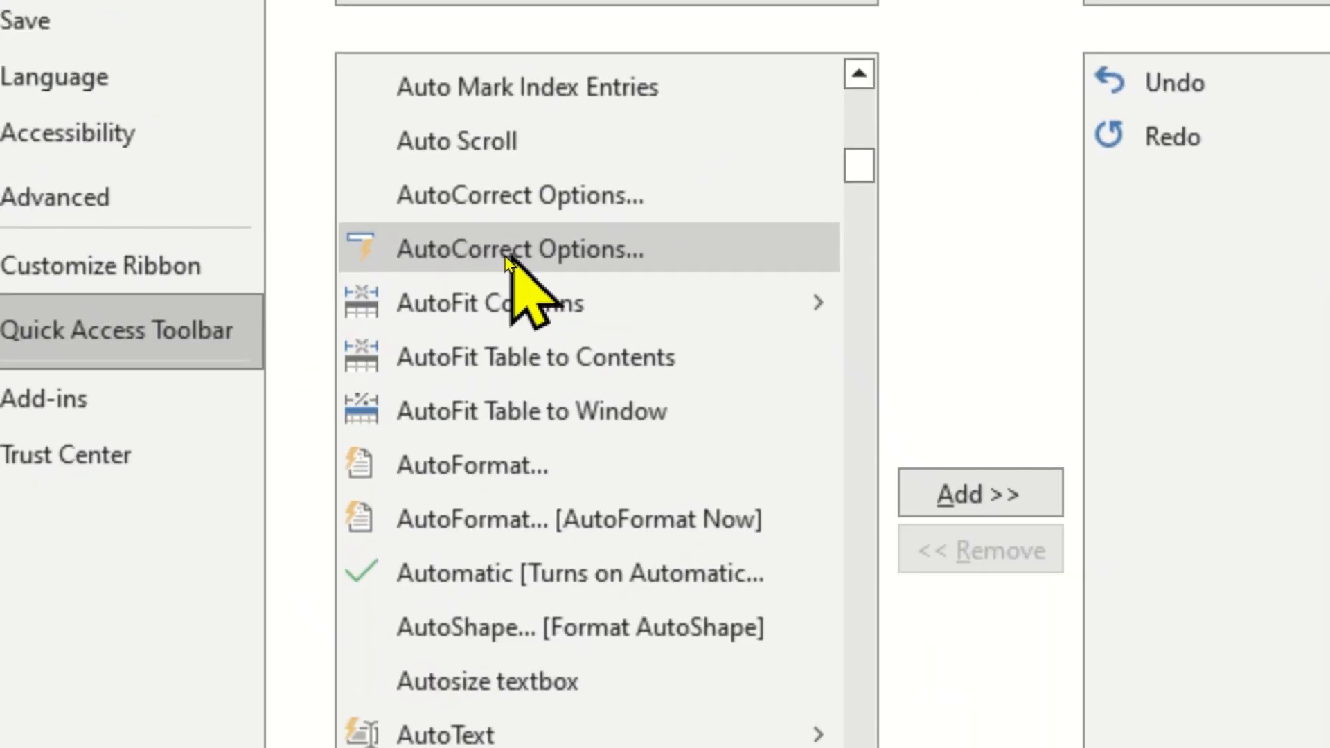
left_click(509, 252)
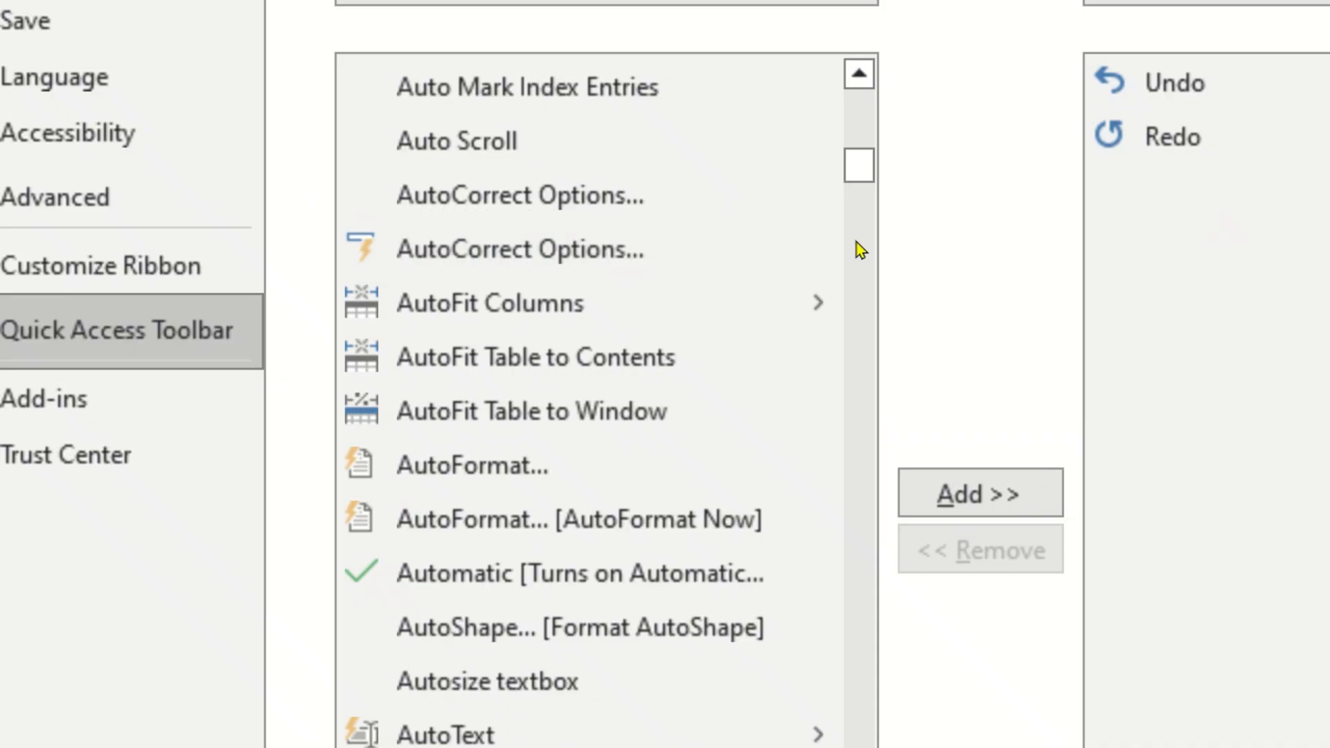
left_click(567, 253)
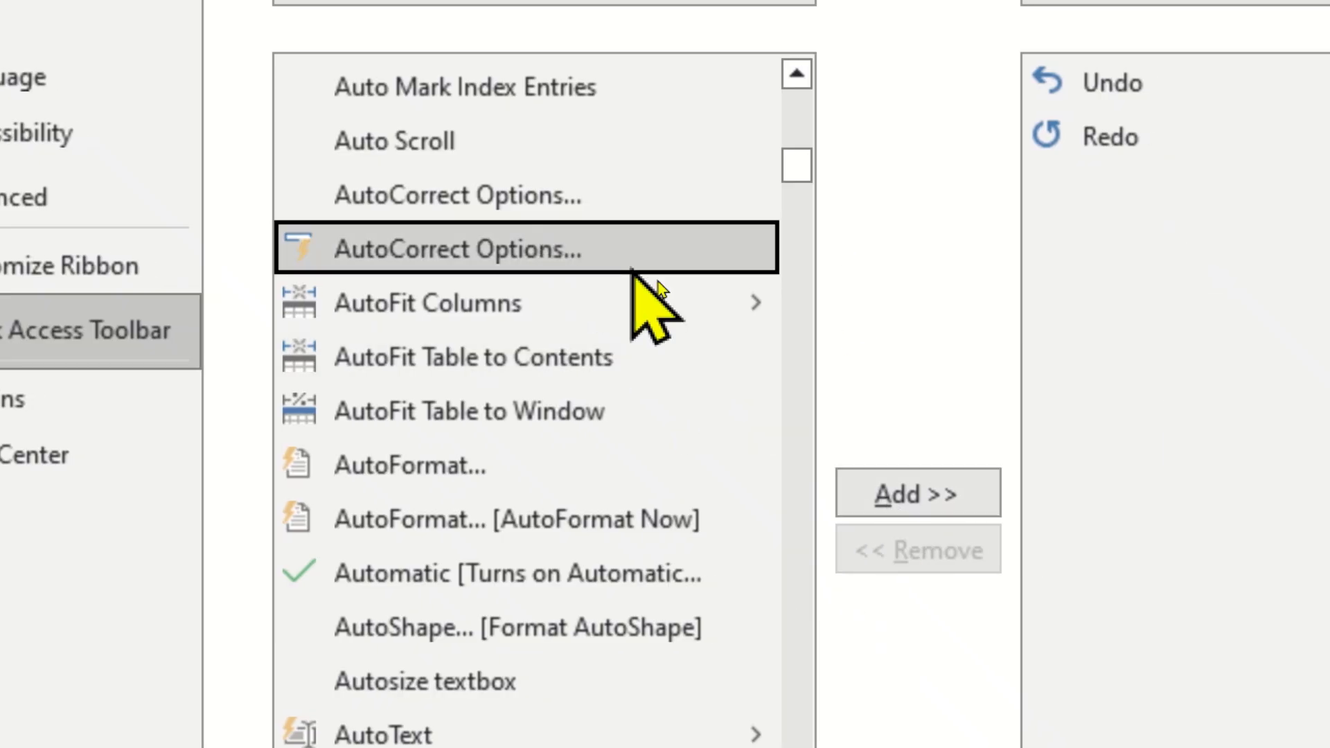
left_click(942, 488)
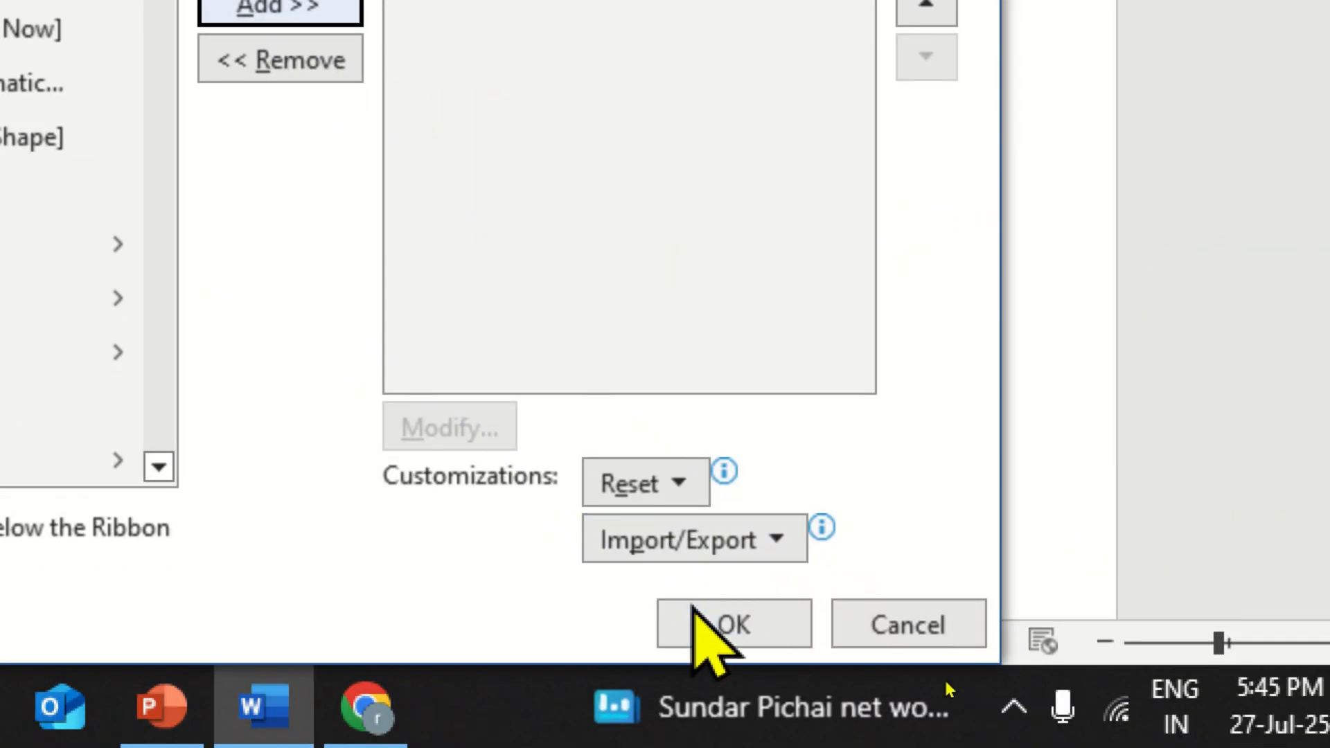
left_click(695, 609)
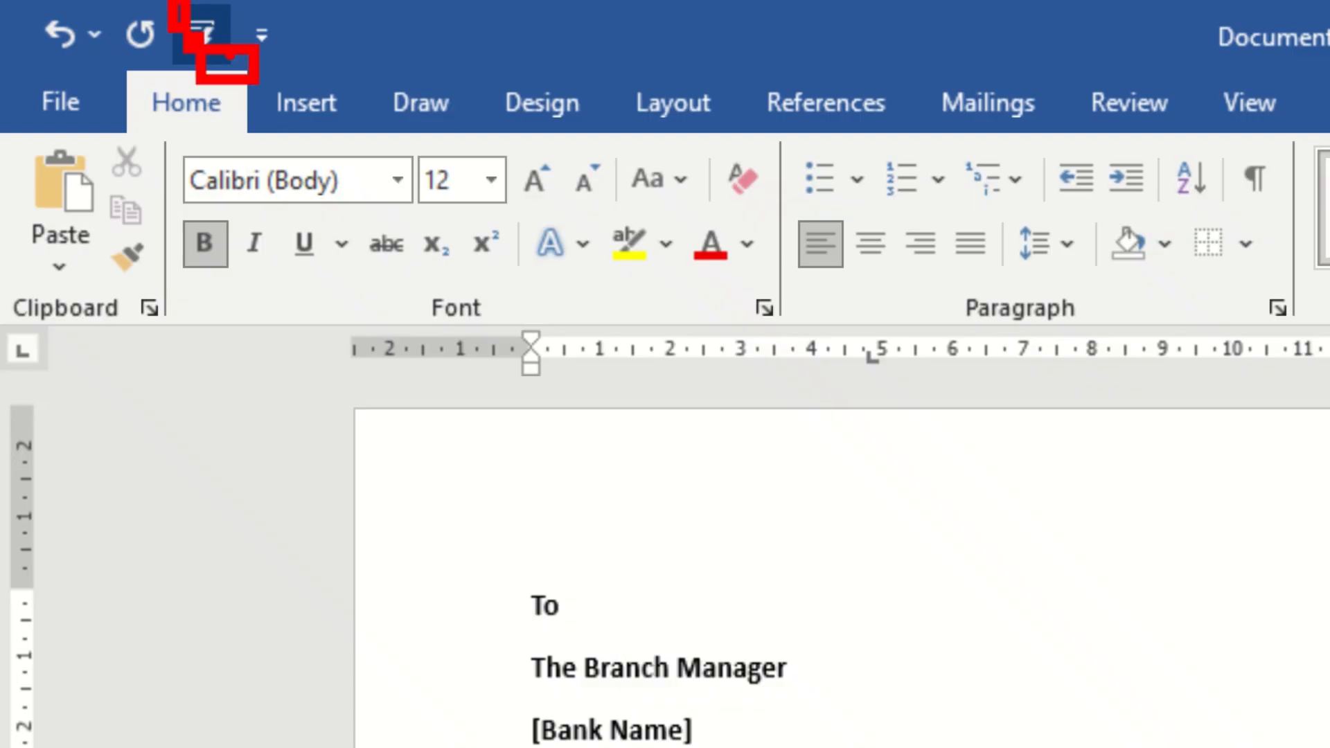
View the AutoCorrect replacement settings and close them without changes
left_click(202, 33)
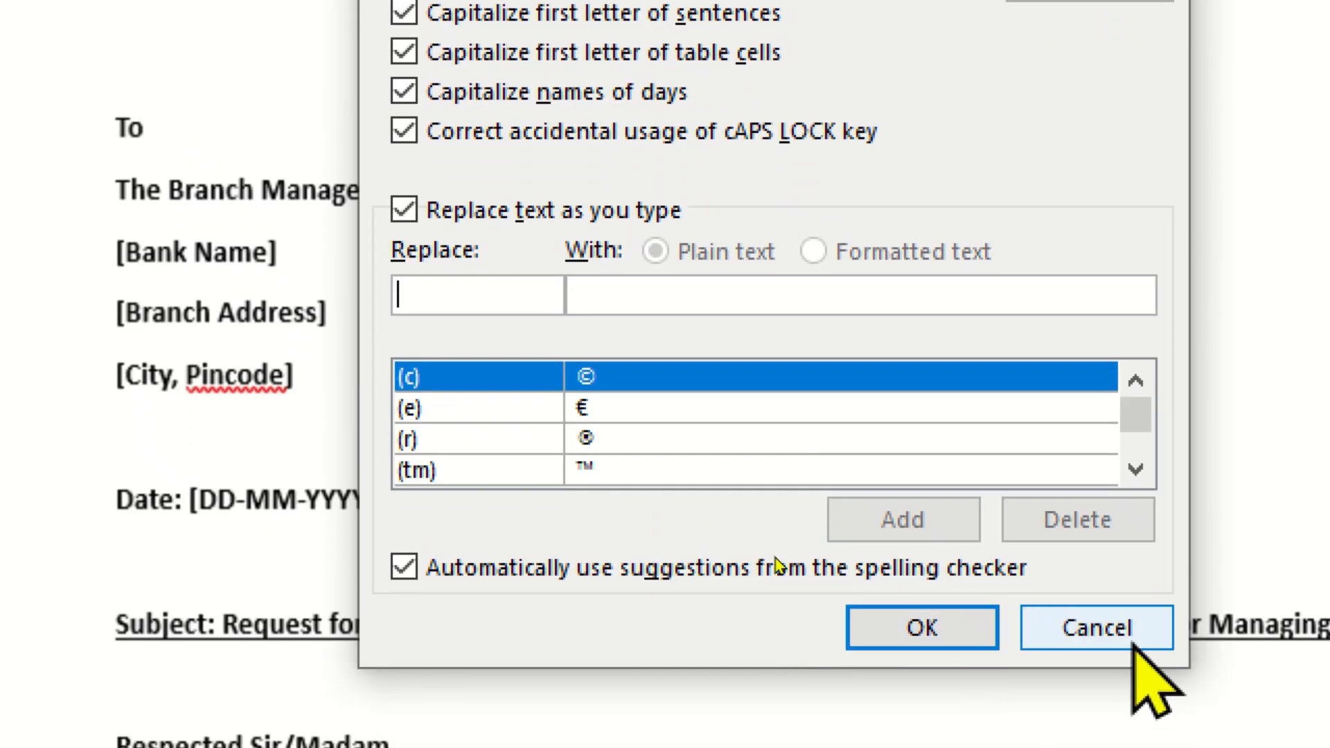
left_click(1134, 642)
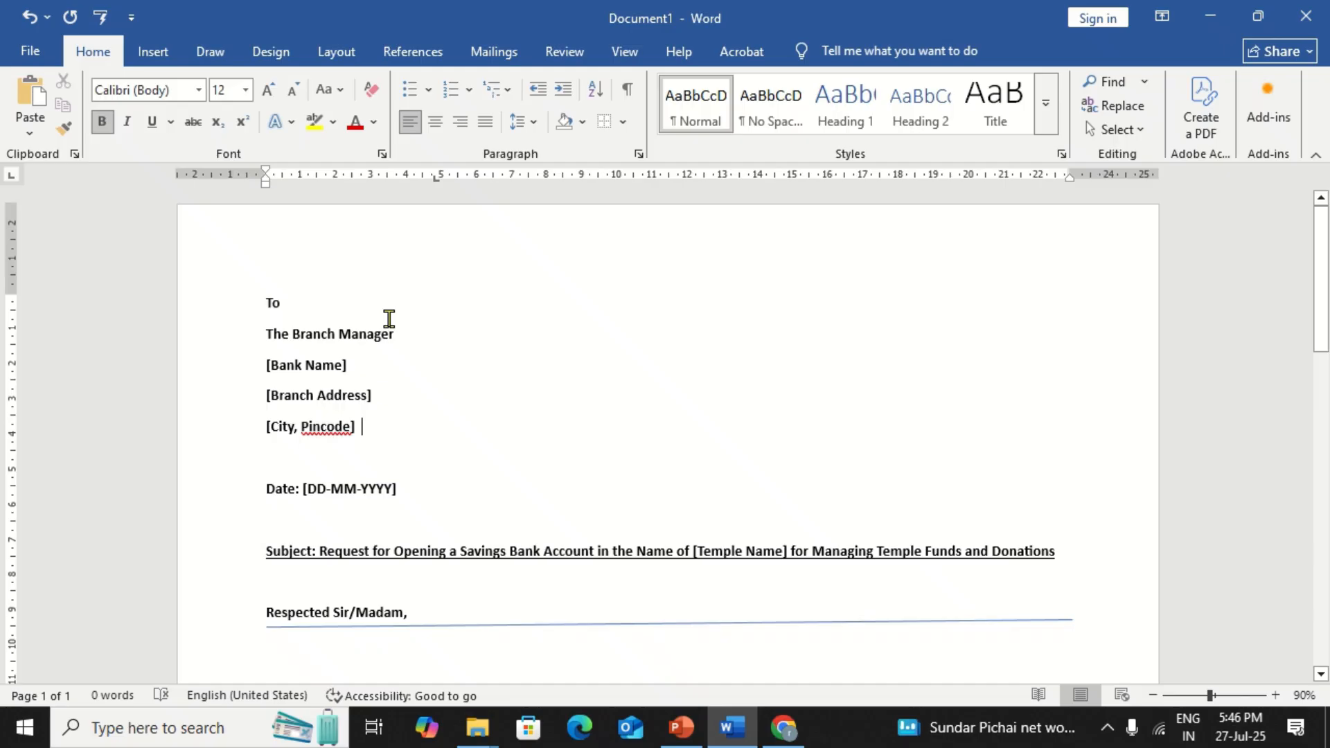
Save the letter from "To" through "Respected Sir/Madam," as a formatted-text AutoCorrect entry that replaces "myletterhead"
left_click_drag(267, 303, 414, 619)
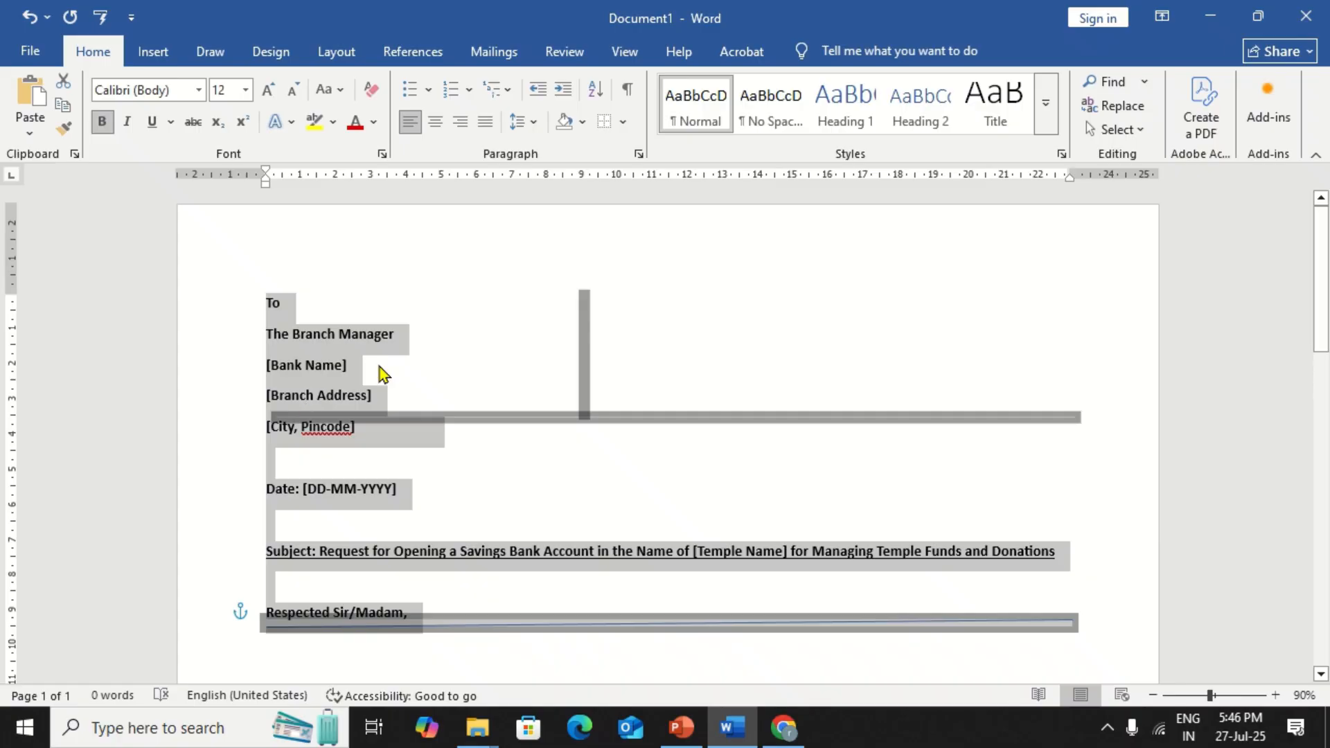
left_click(330, 335)
left_click_drag(264, 300, 508, 626)
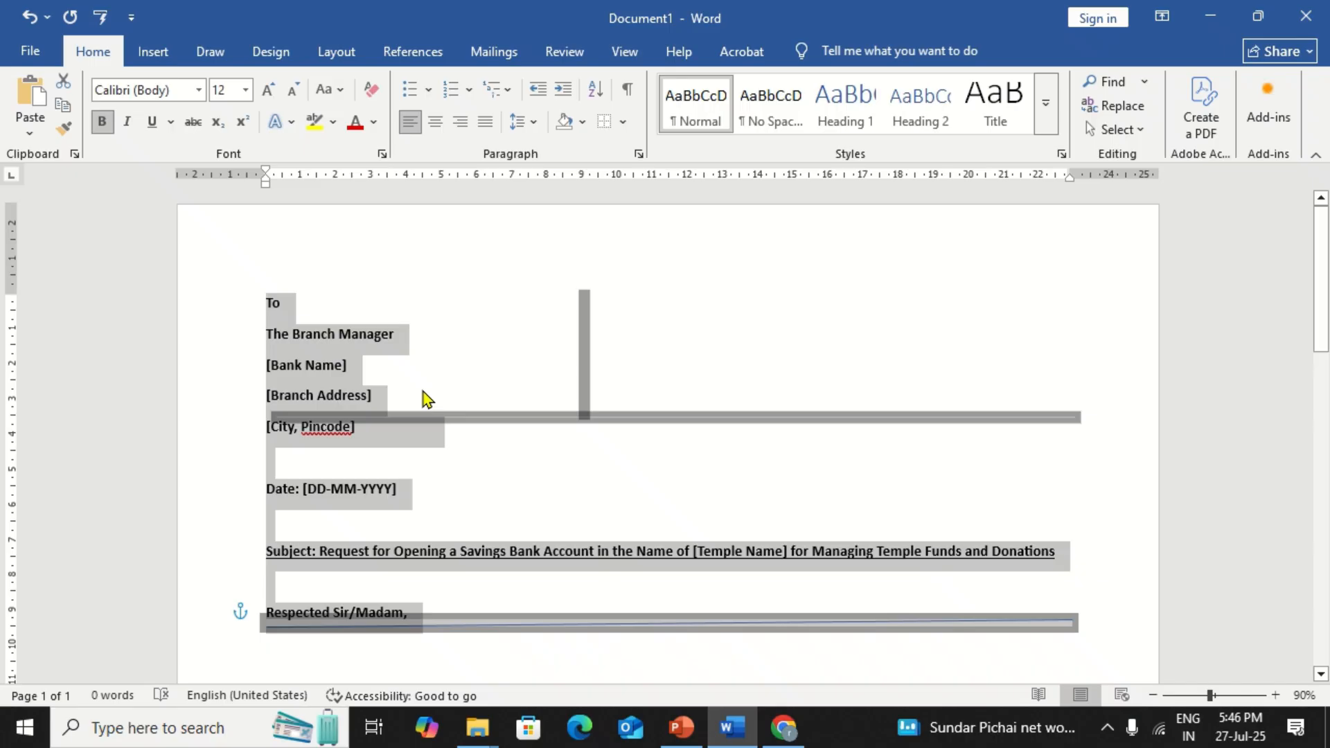
left_click(100, 21)
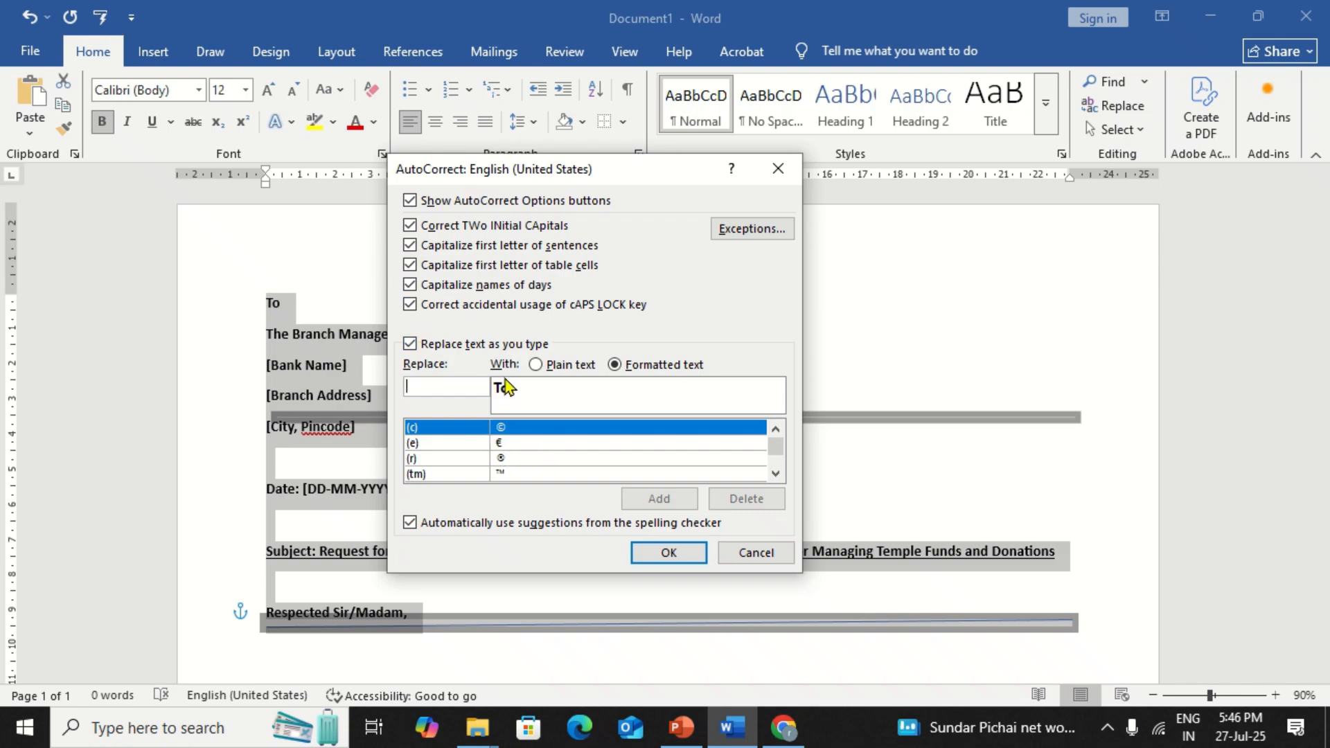
left_click(535, 366)
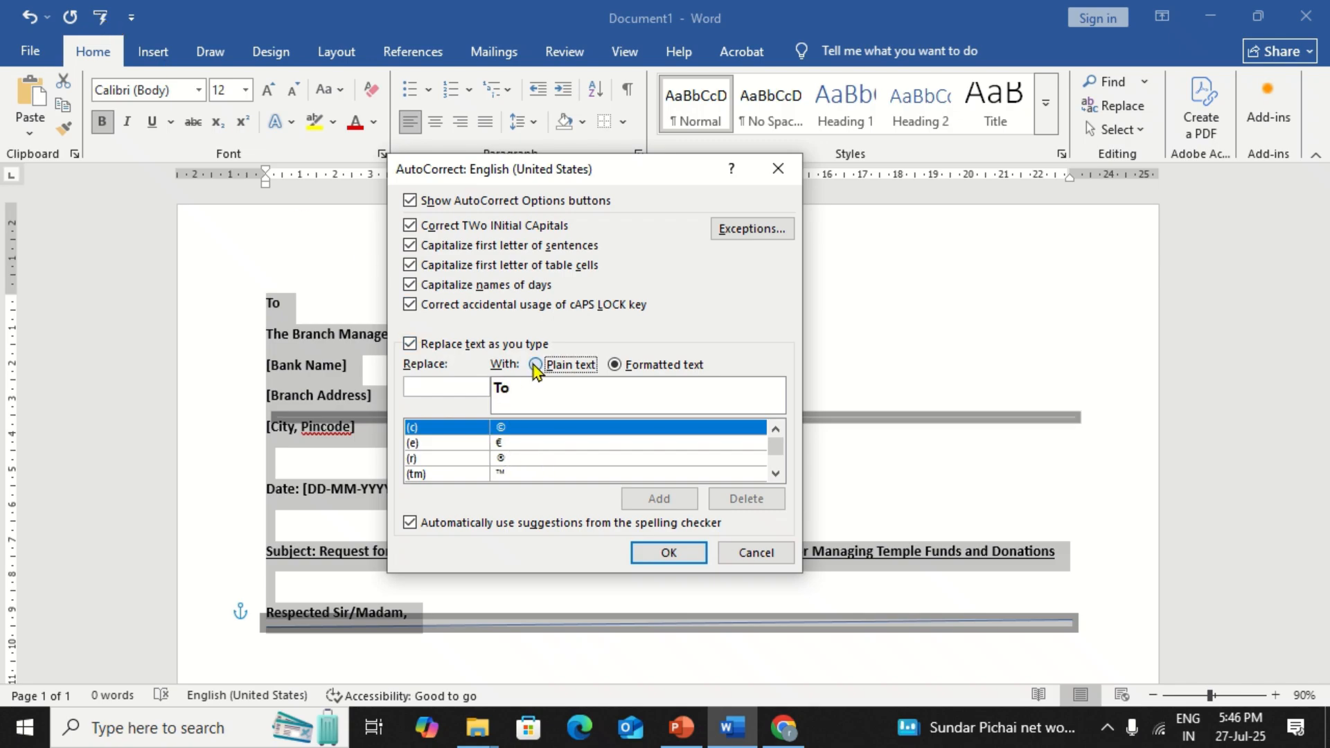
left_click(615, 366)
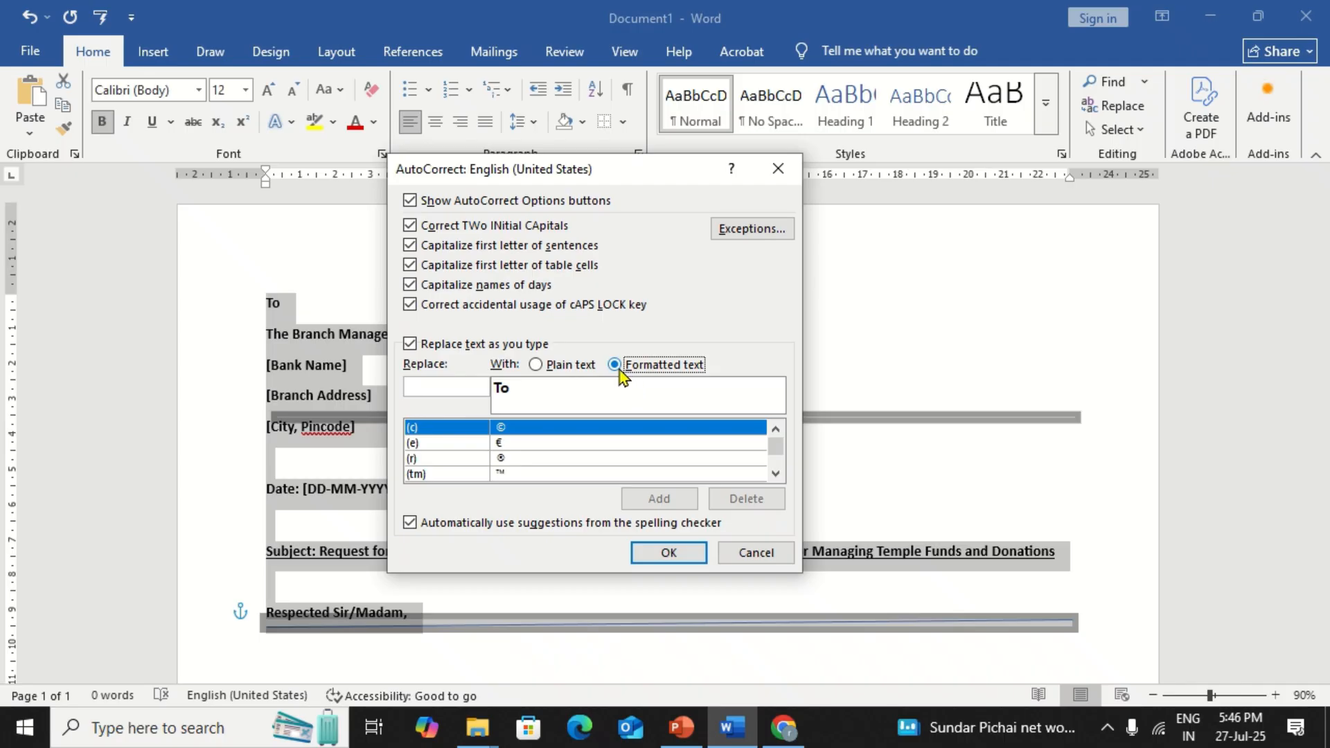
left_click(438, 385)
type("myletter")
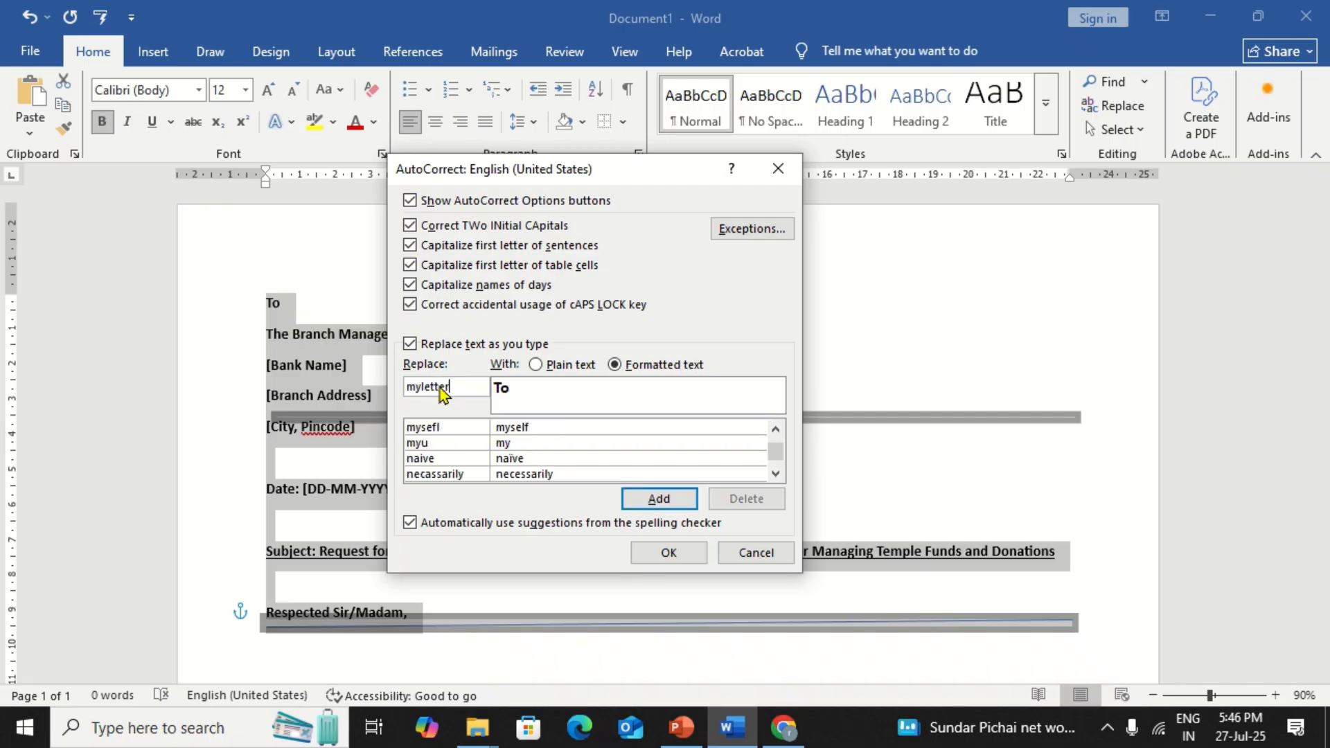
type("head")
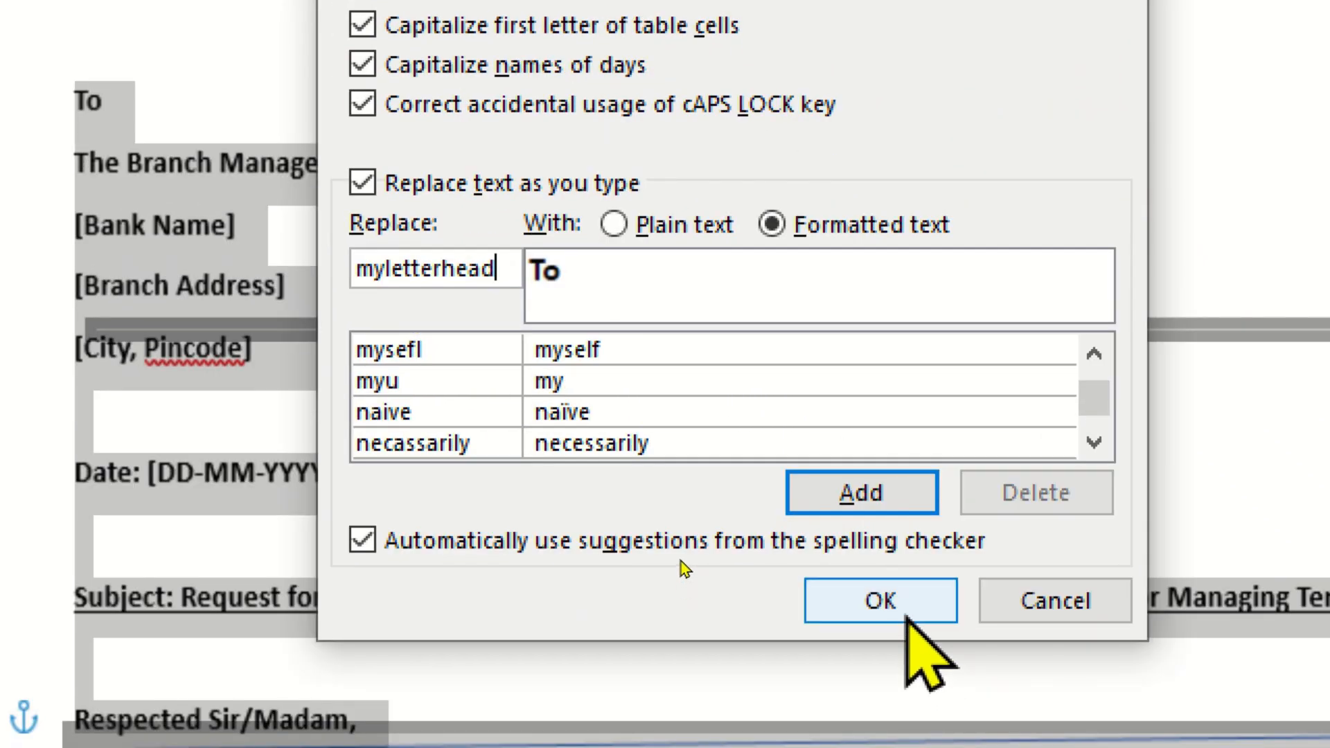
left_click(894, 601)
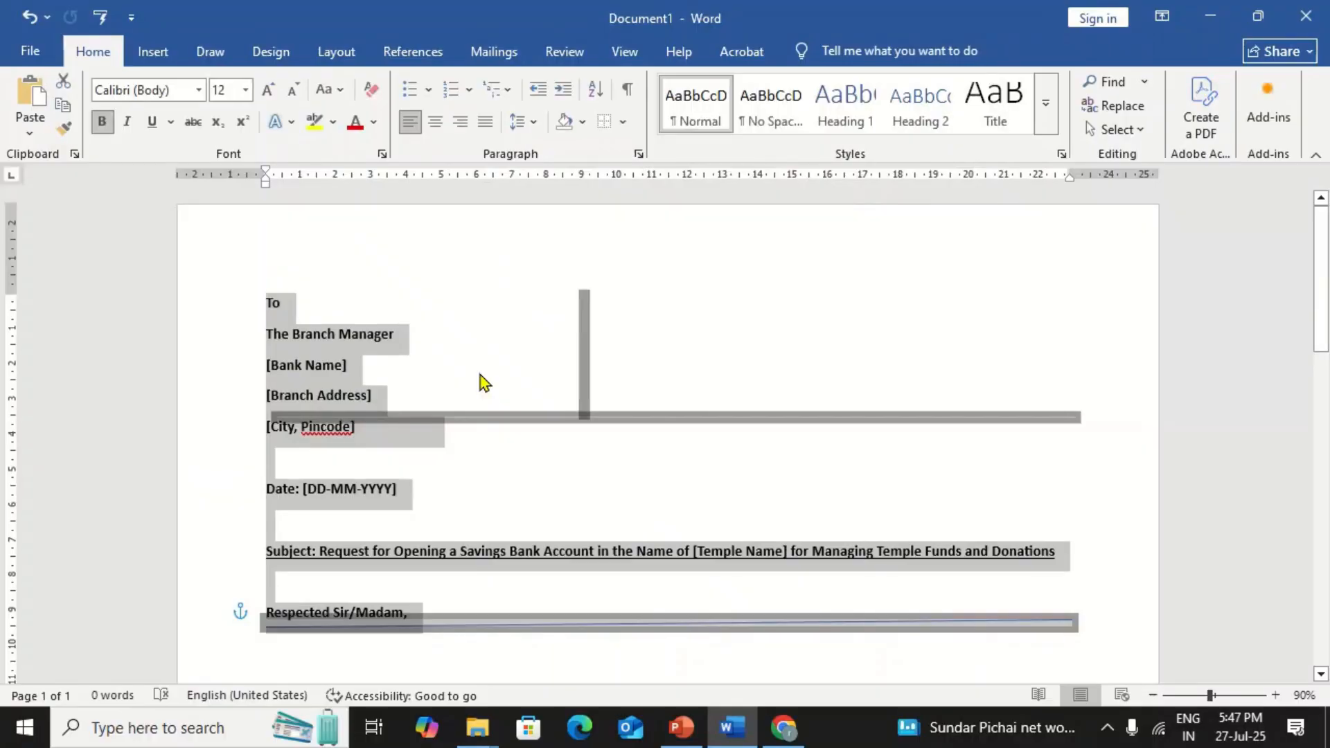
Clear the letter from the page and reinsert it by expanding the "myletterhead" shortcut
key("ctrl+z")
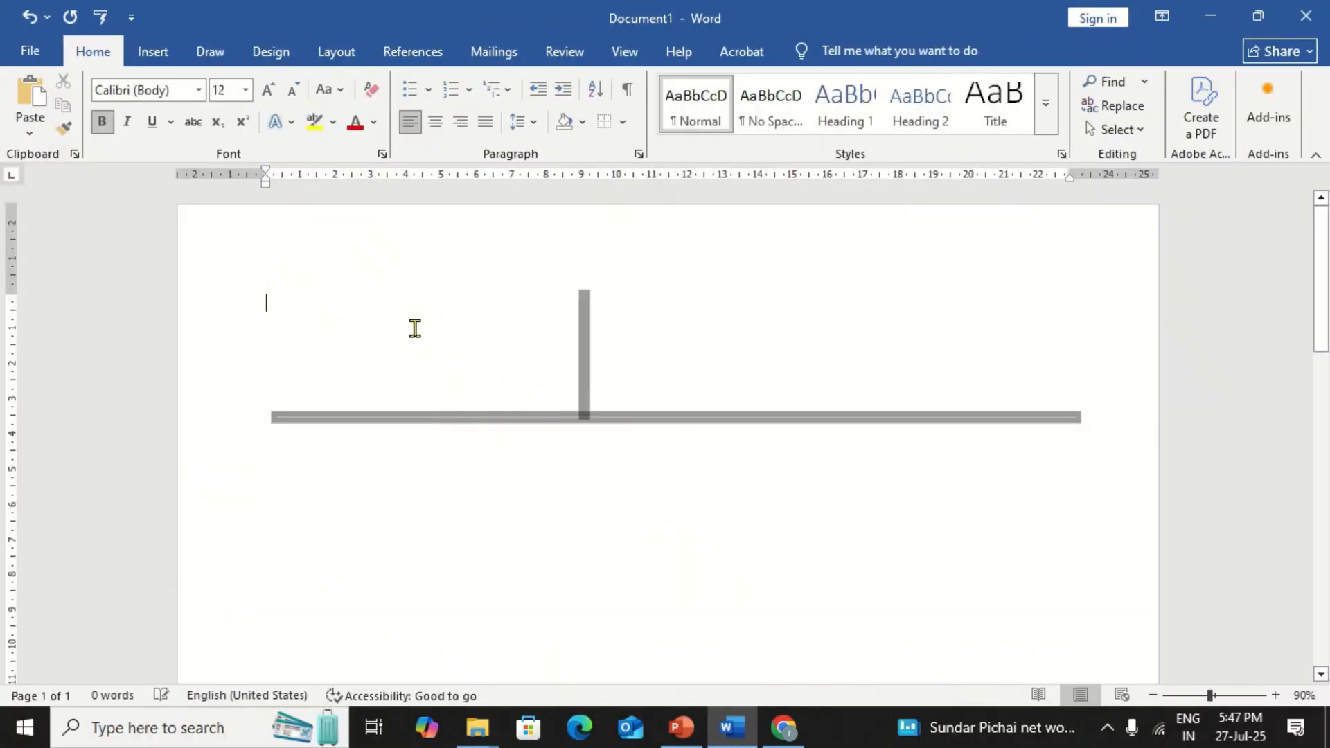
scroll(404, 326, "up", 2)
scroll(407, 339, "down", 2)
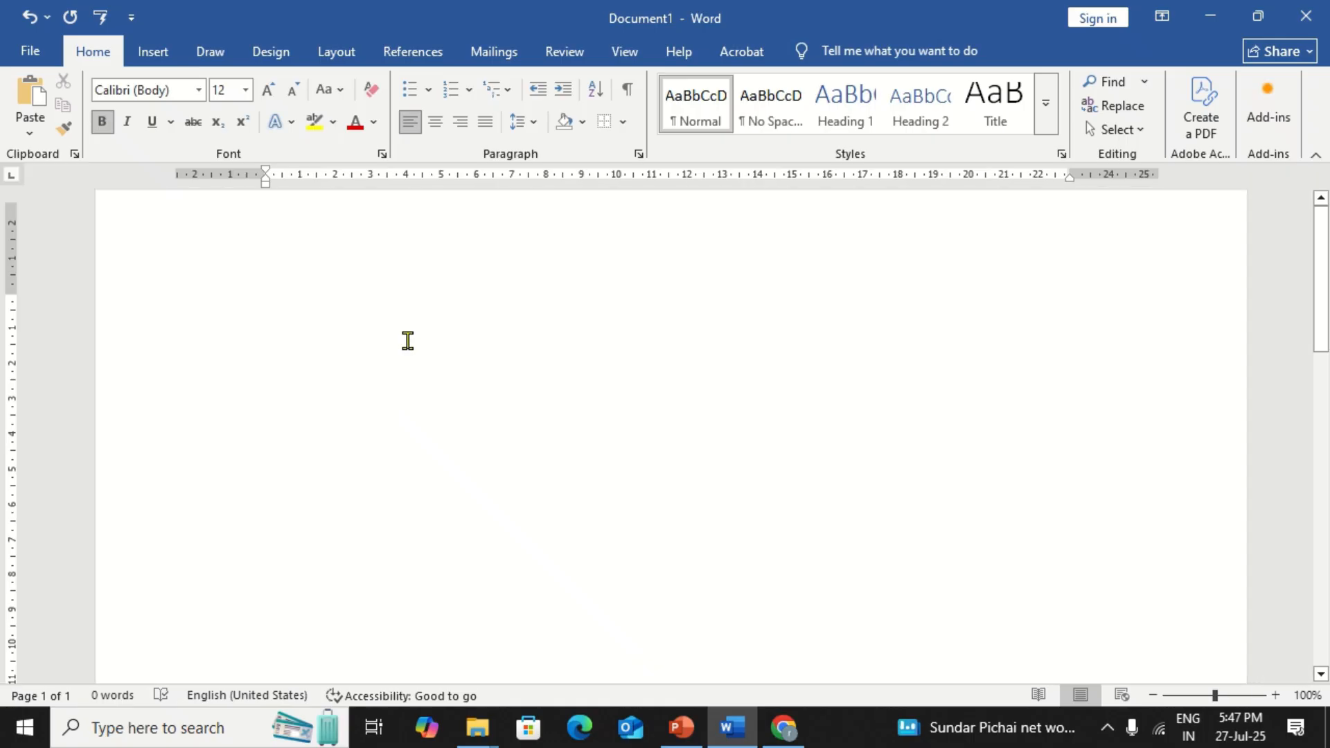
type("myletterhead")
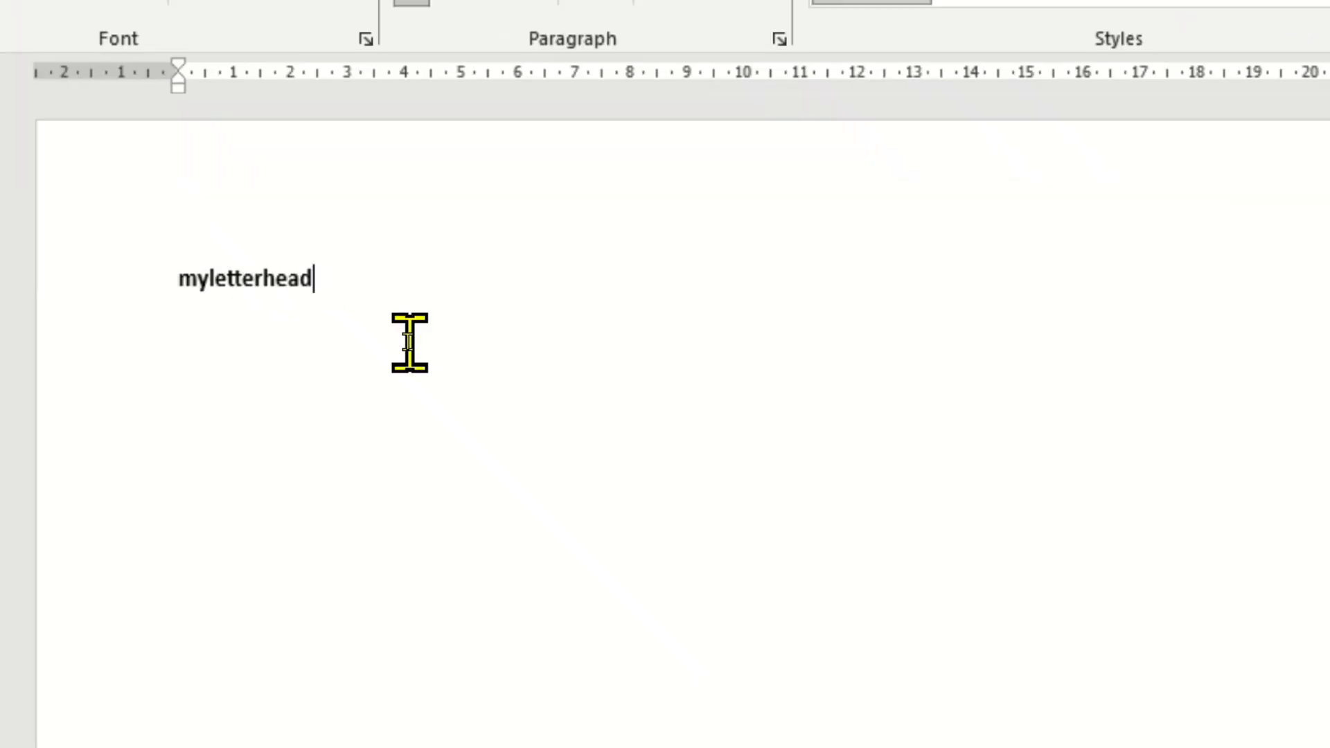
key("F3")
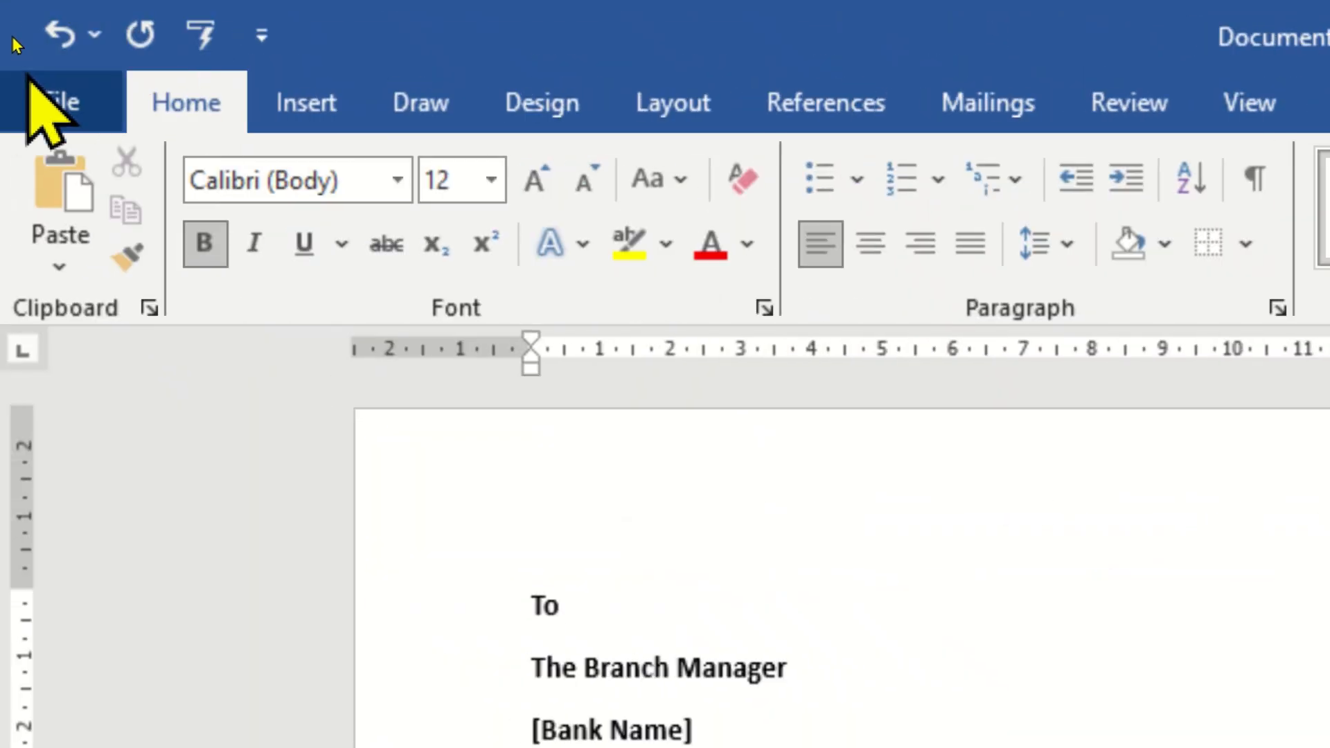
Create a new blank document and insert the letter by expanding the "myletterhead" shortcut
left_click(27, 77)
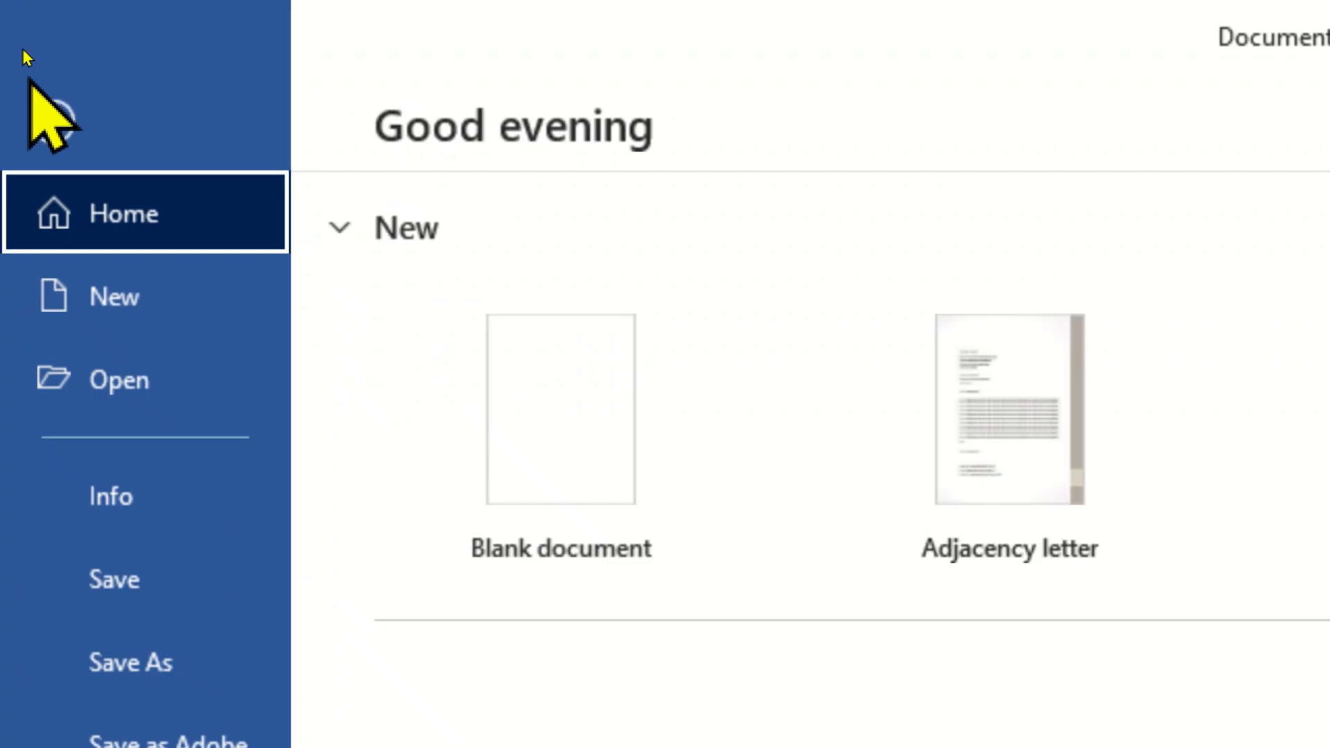
left_click(152, 324)
left_click(521, 427)
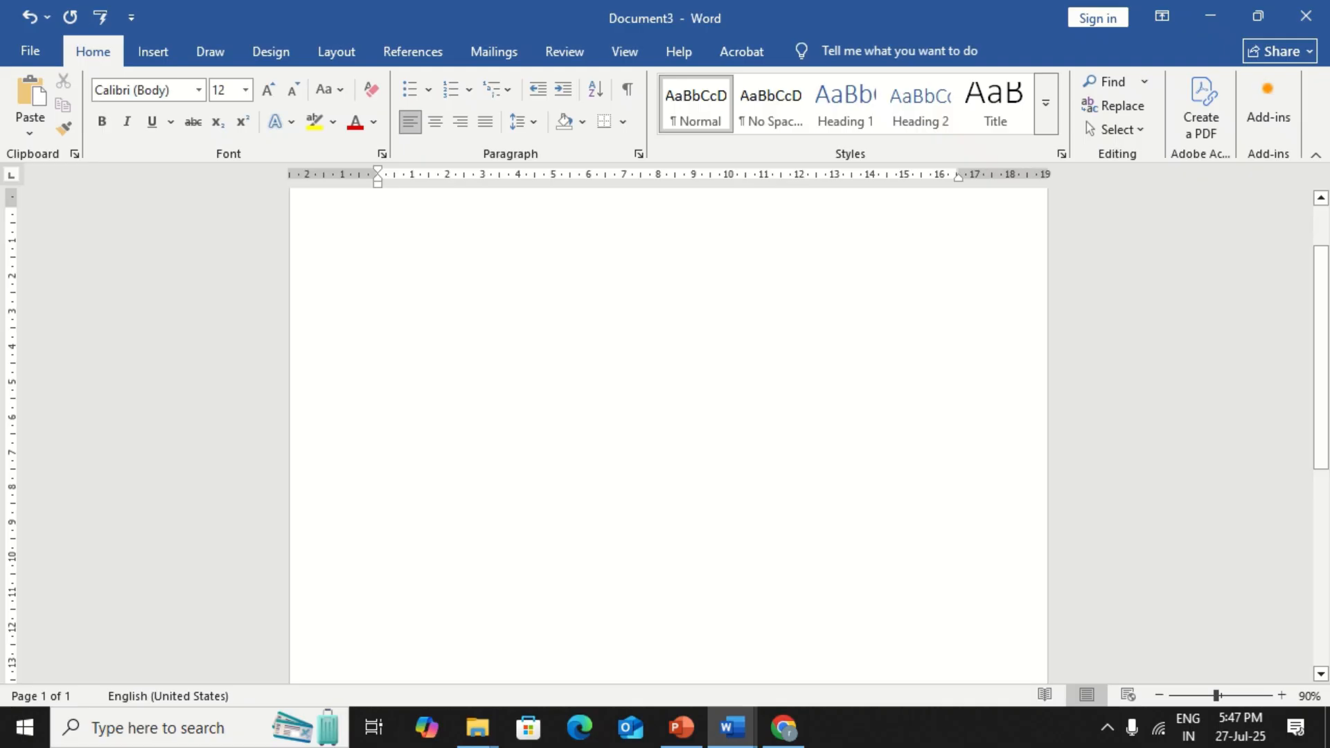
type("myletterh")
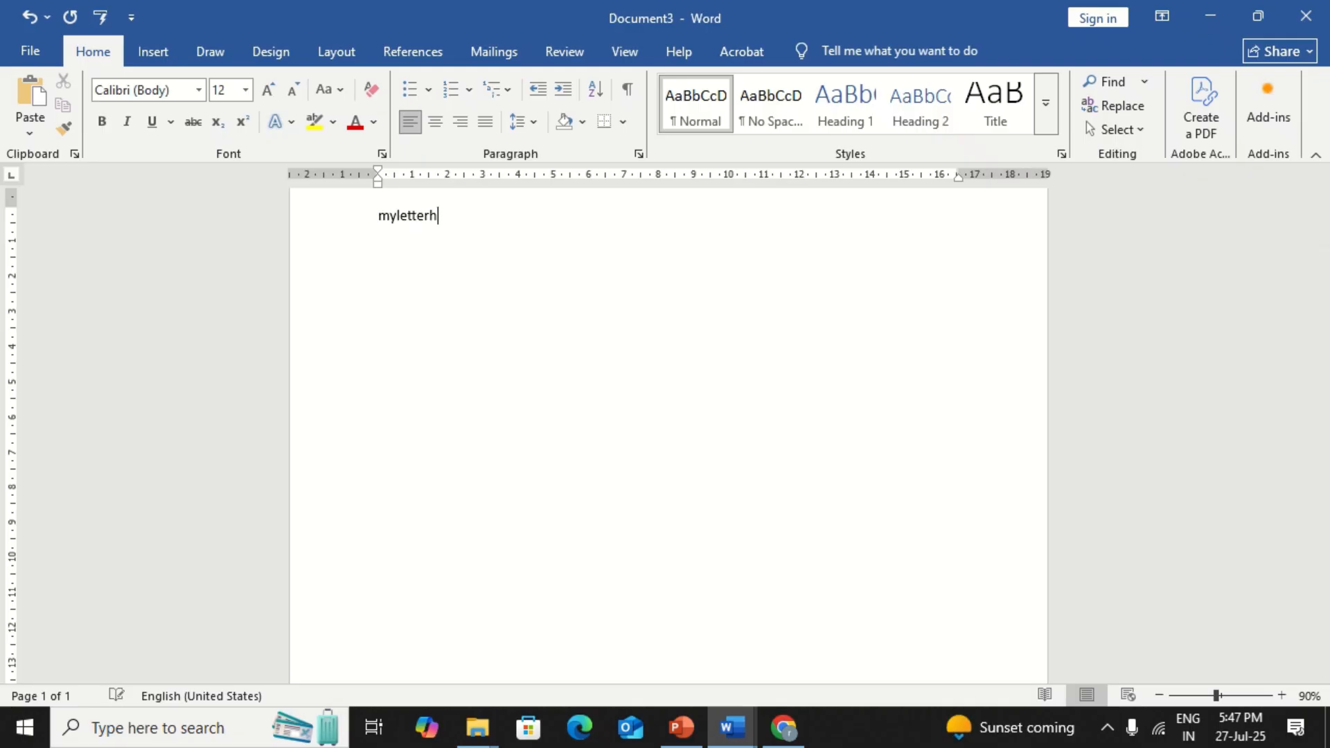
type("ead")
key("F3")
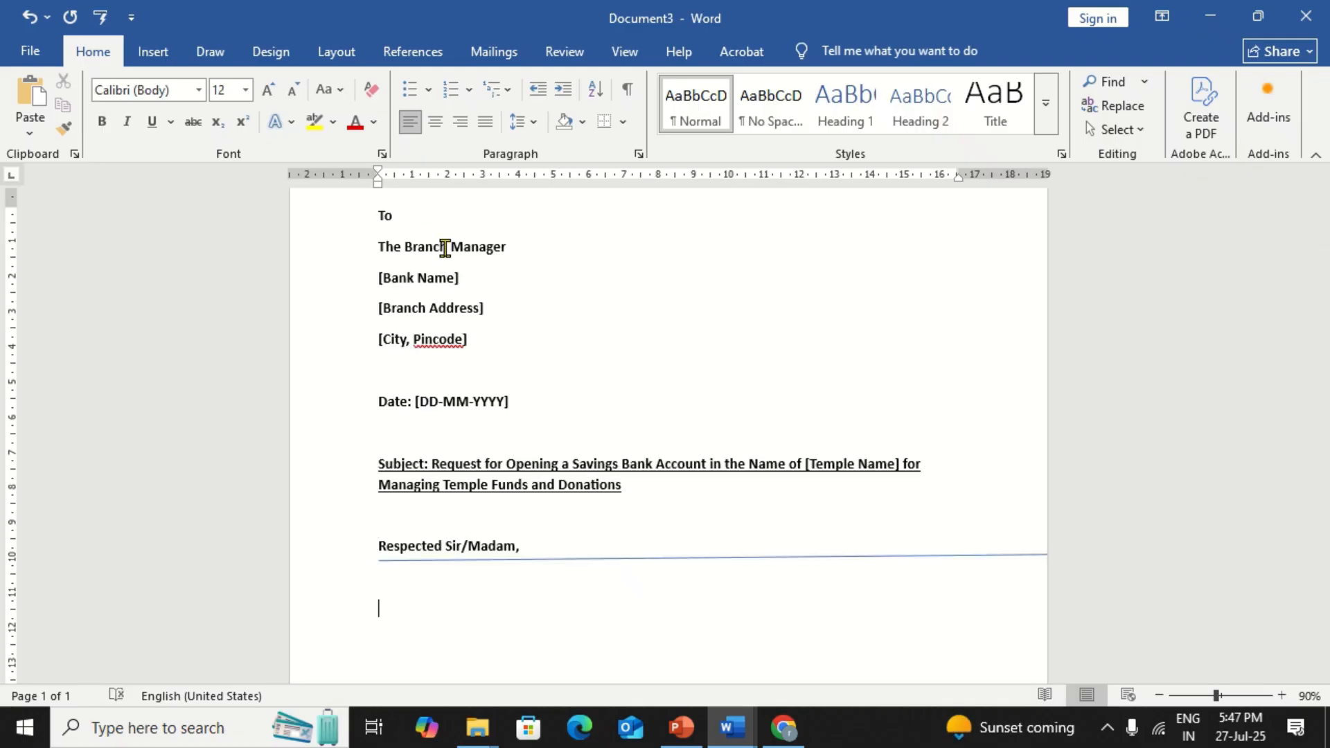
Replace the [Bank Name] line with "df" and add "sdfds" after [City, Pincode]
scroll(471, 270, "up", 2)
left_click(526, 306)
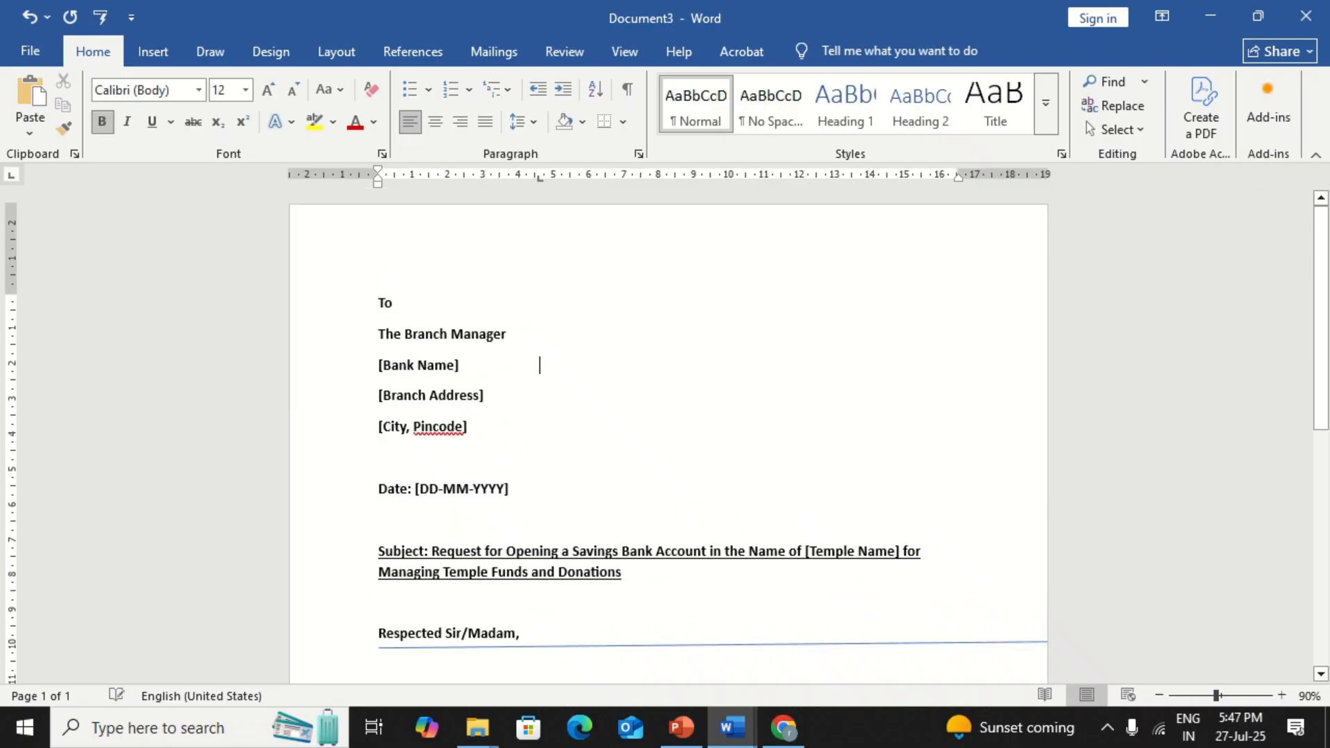
triple_click(419, 365)
type("df")
left_click(469, 426)
type("sdfds")
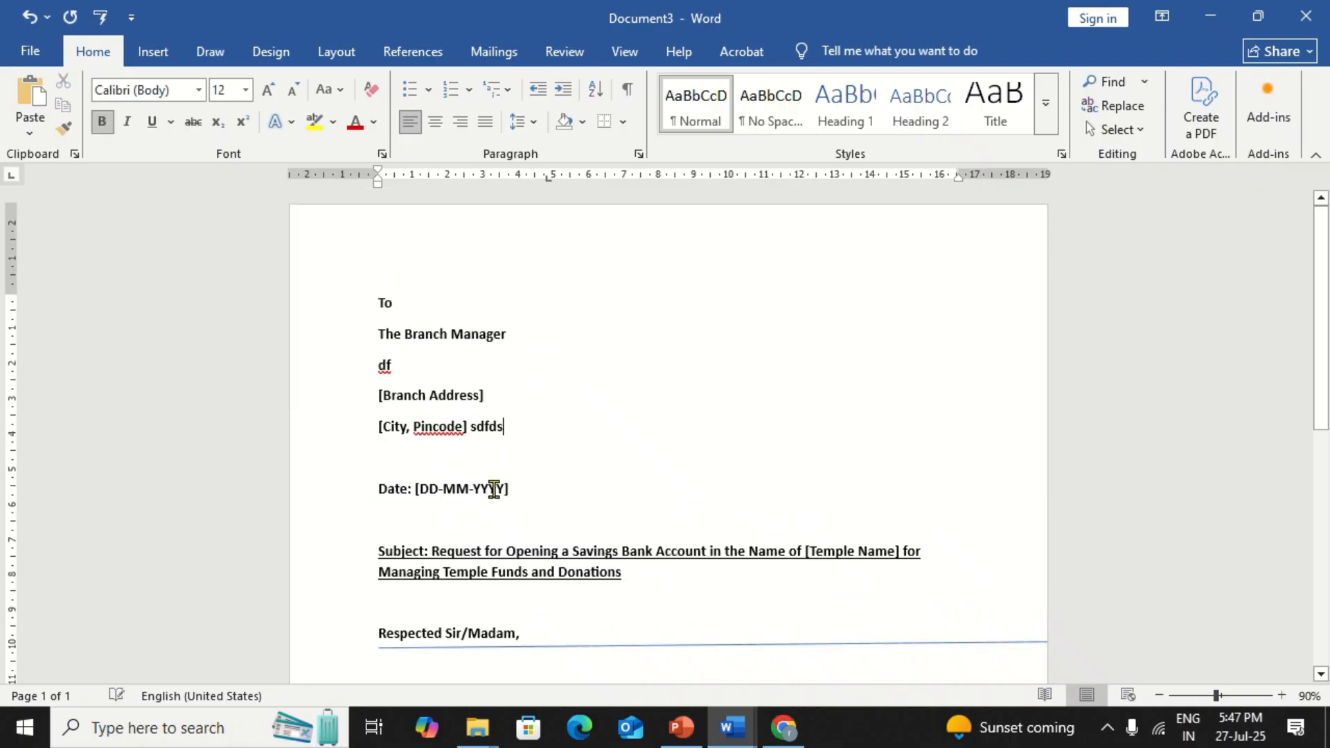
Delete the whole letter from the page and undo the deletion
scroll(550, 500, "down", 2)
key("ctrl+End")
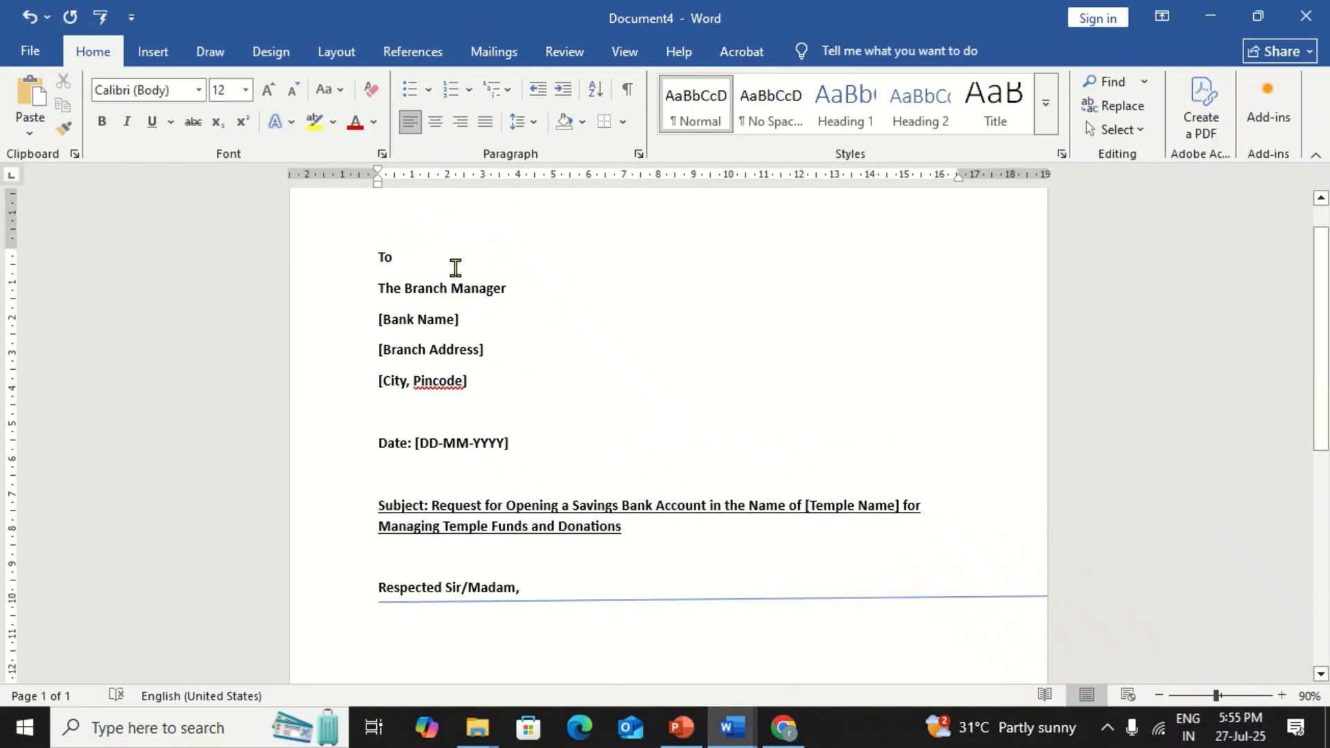
left_click_drag(379, 256, 555, 606)
key("BackSpace")
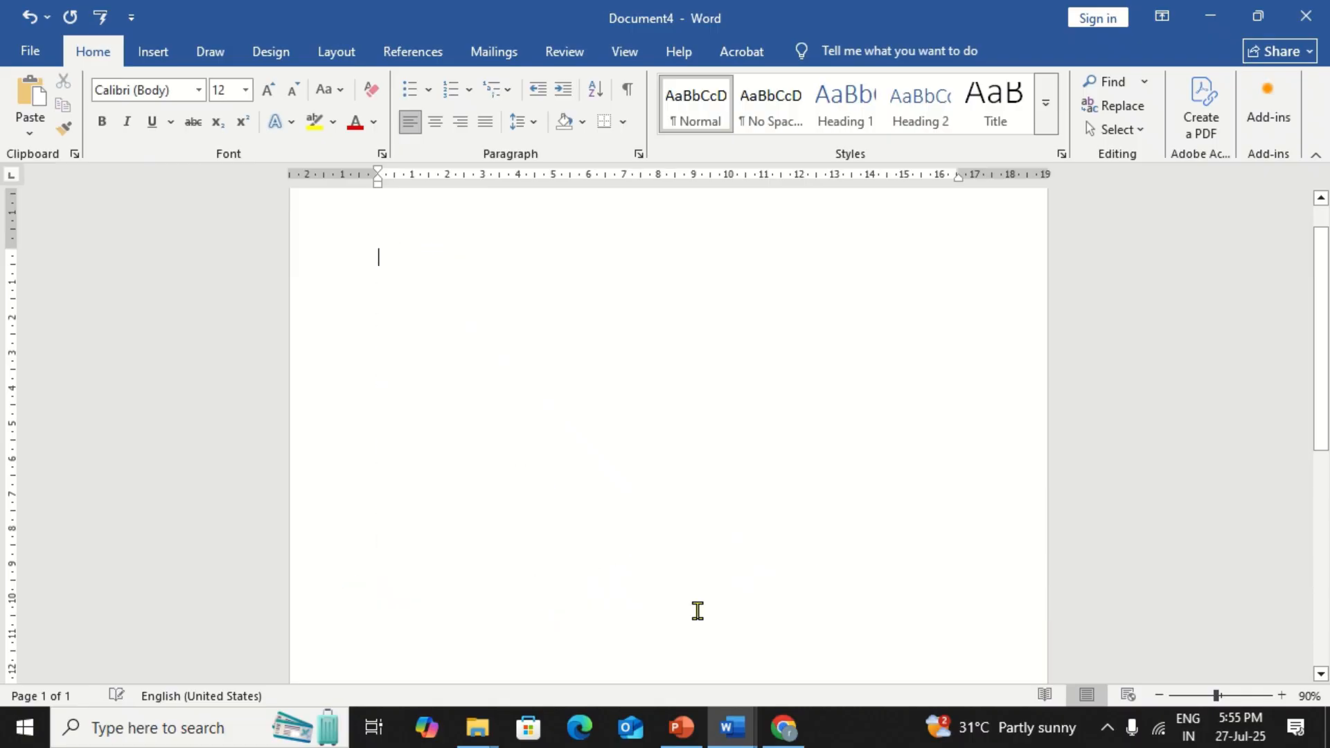
key("ctrl+z")
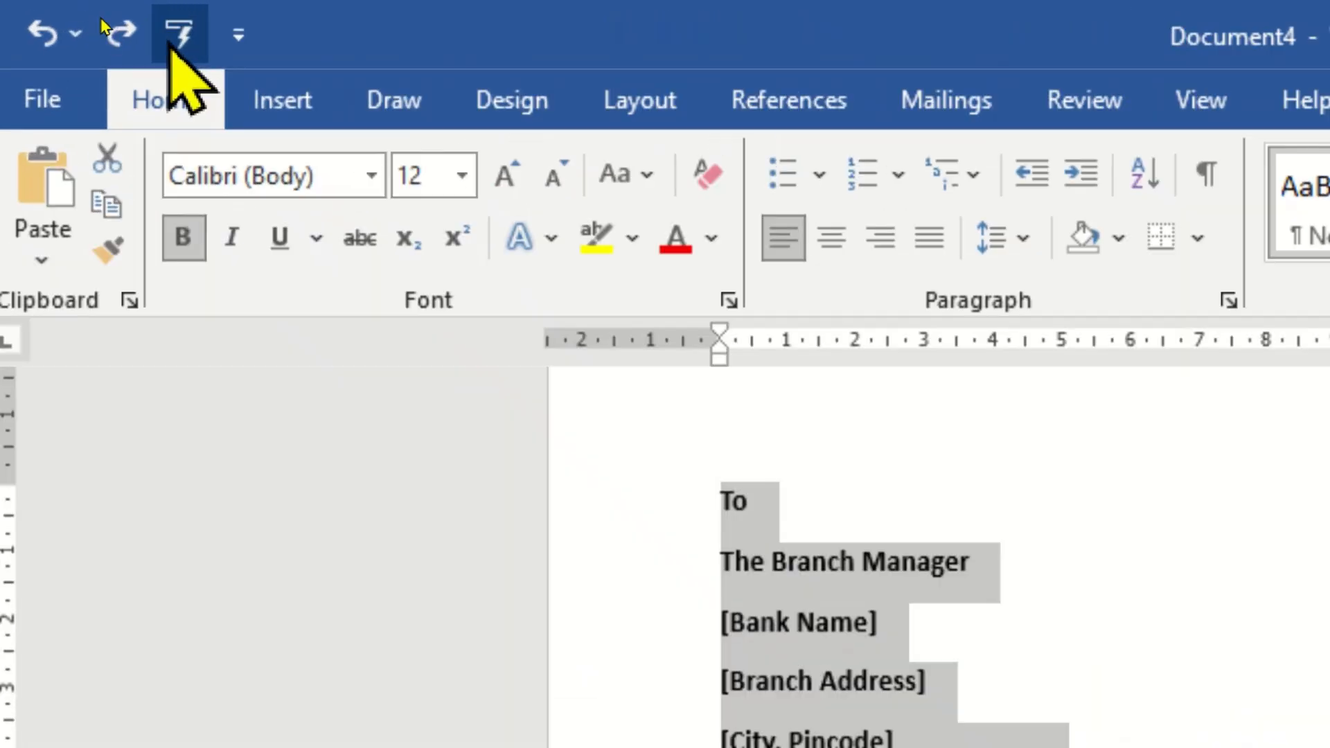
Delete the "myletterhead" entry from the AutoCorrect replacement list and apply the change
left_click(99, 21)
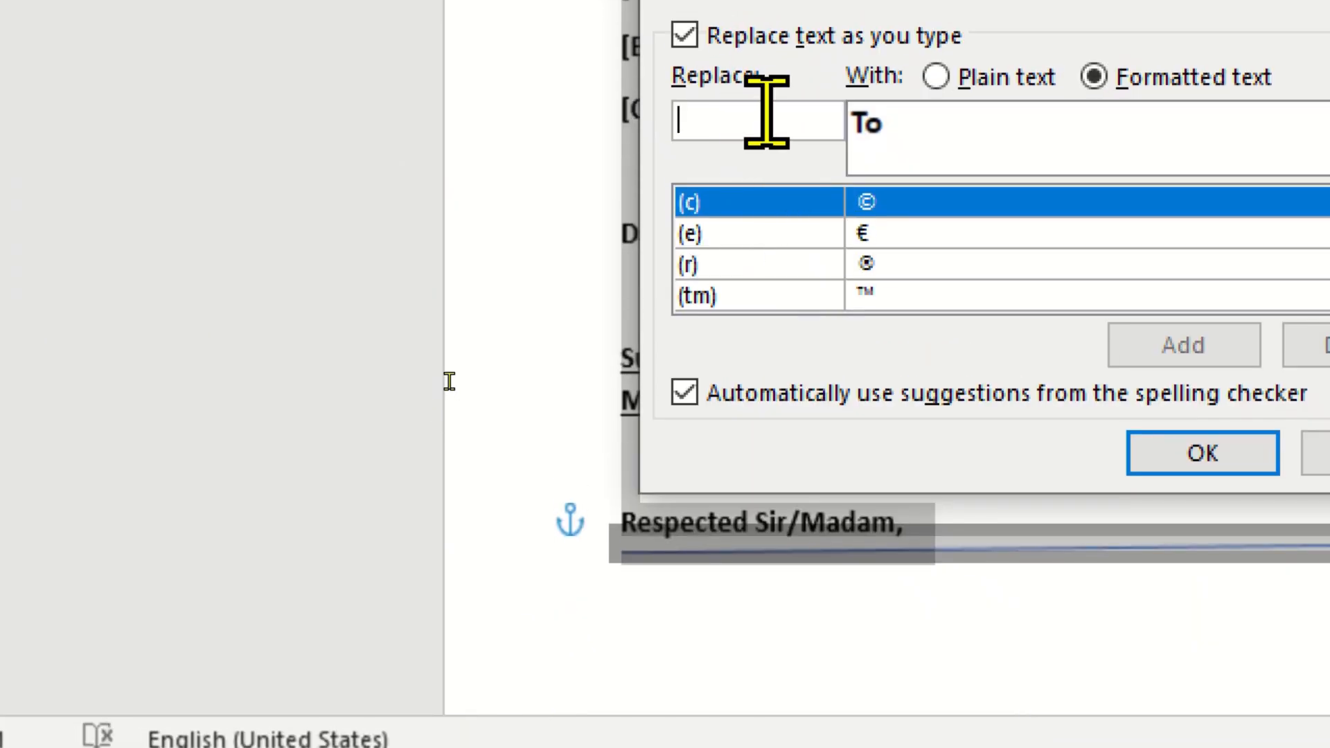
type("my")
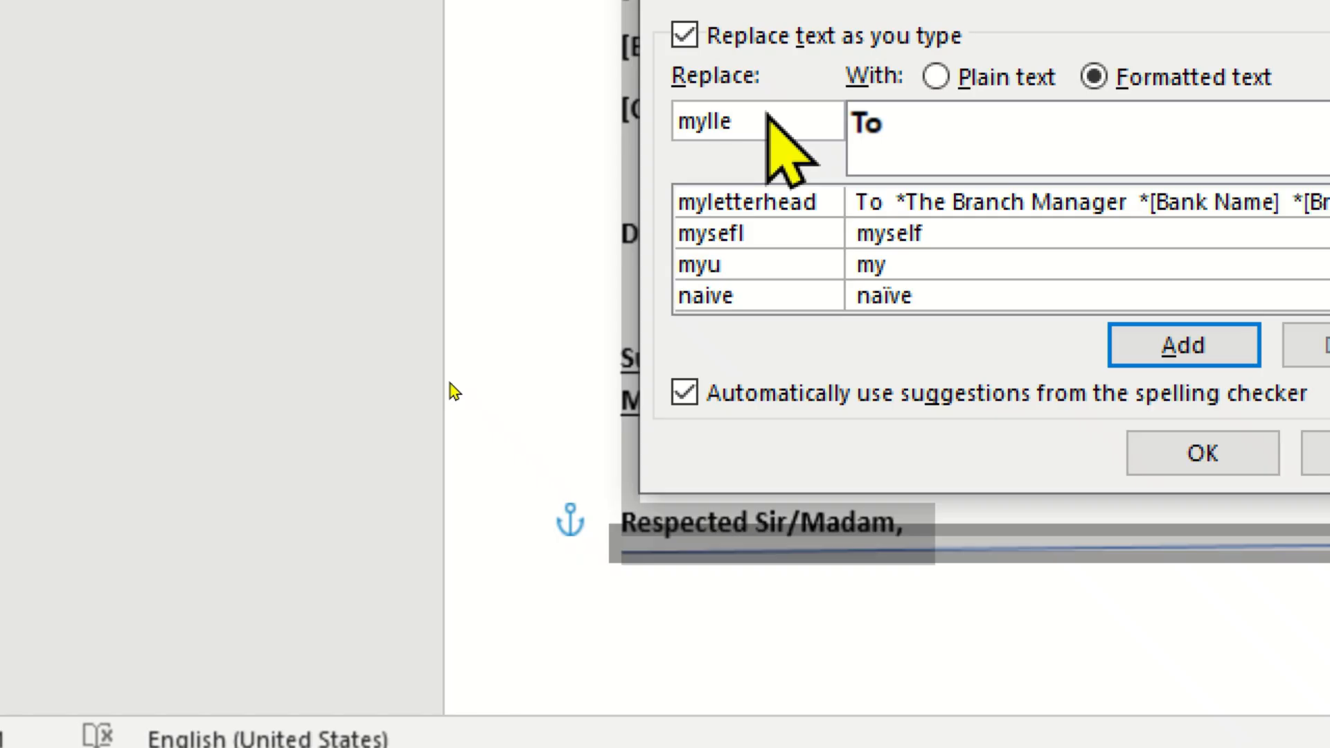
type("l")
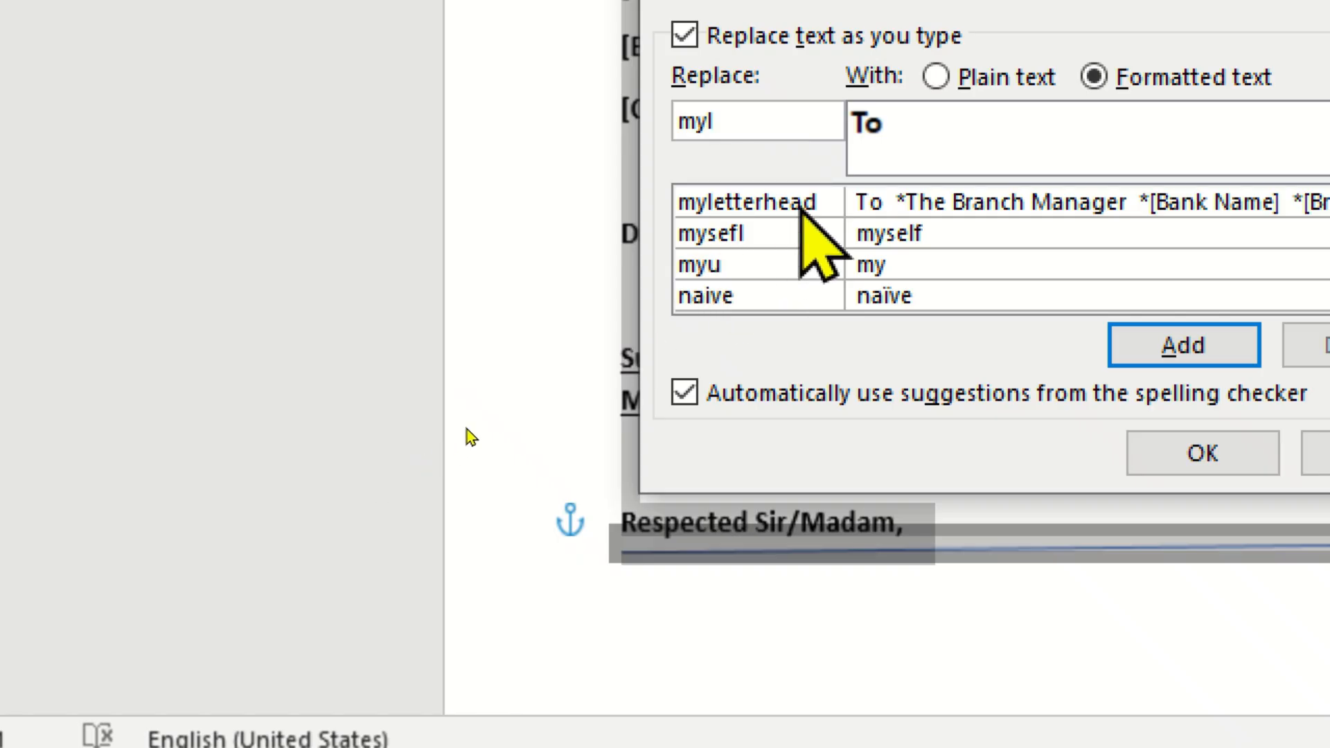
left_click(804, 202)
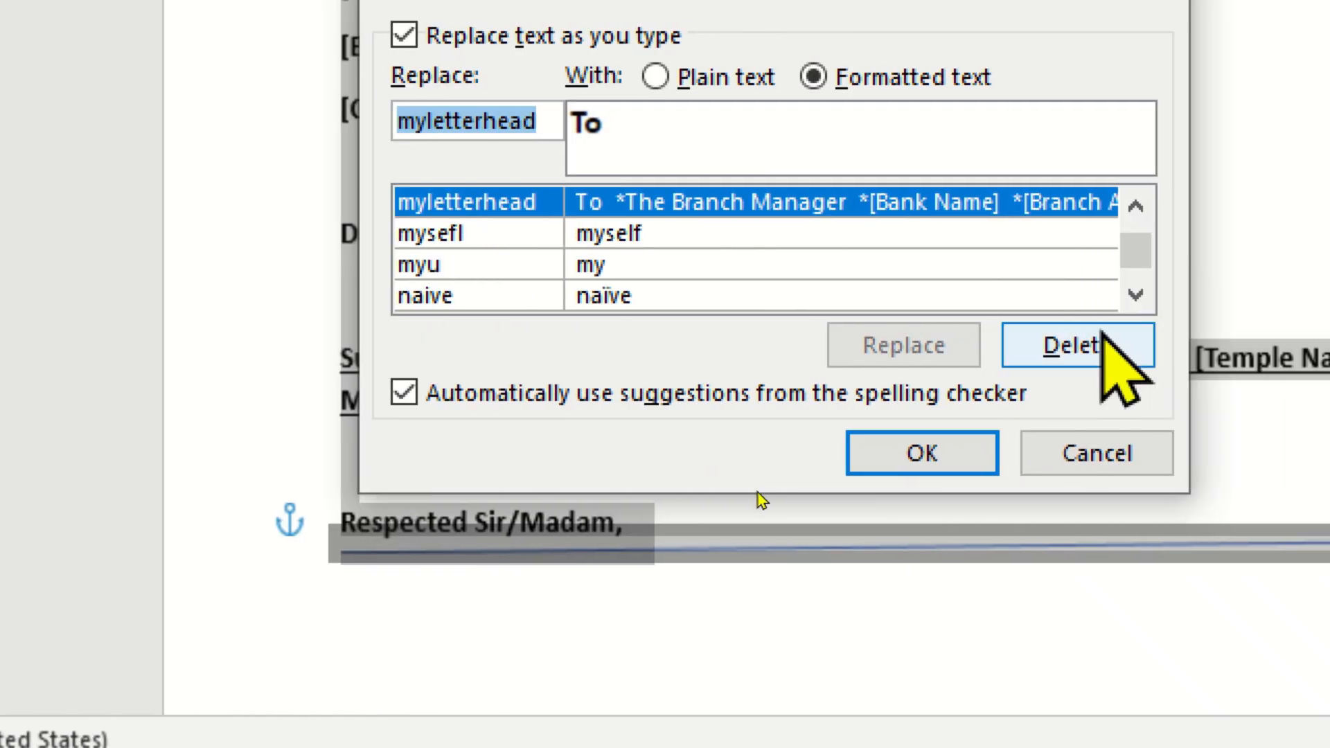
left_click(1101, 339)
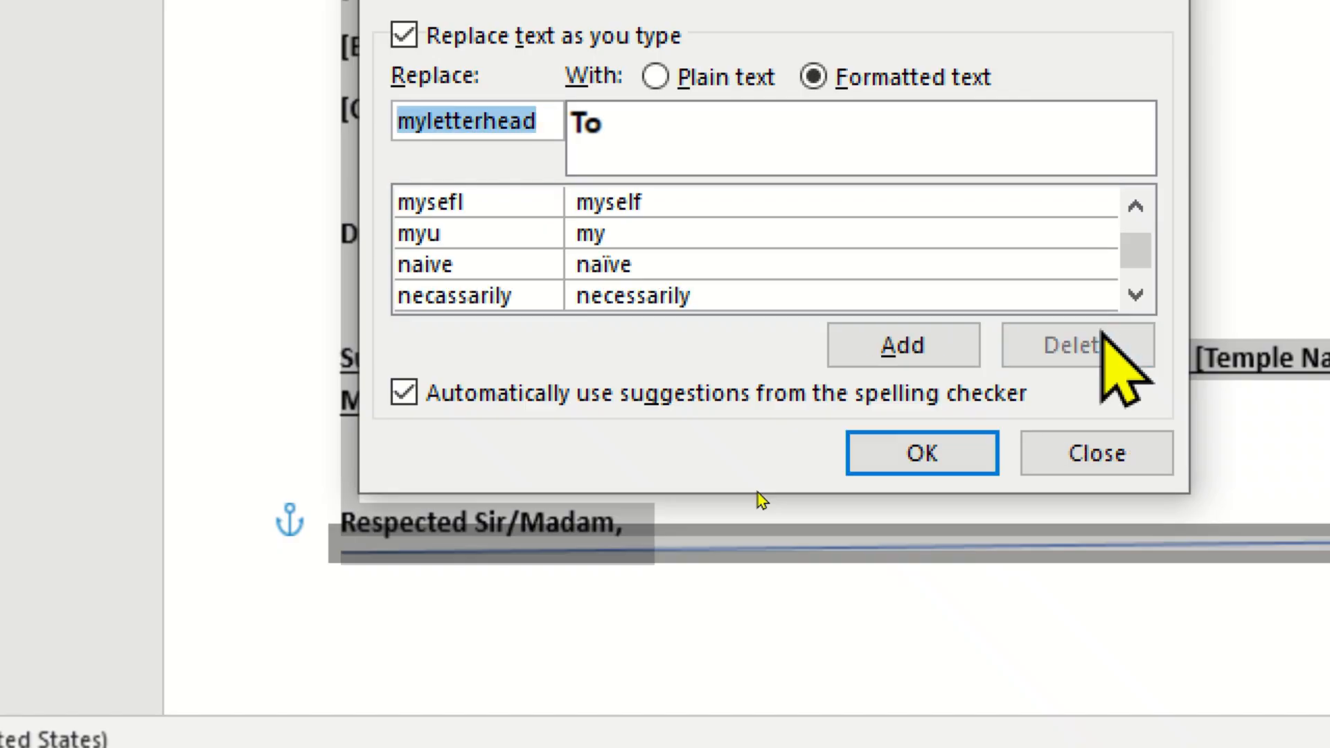
left_click(928, 452)
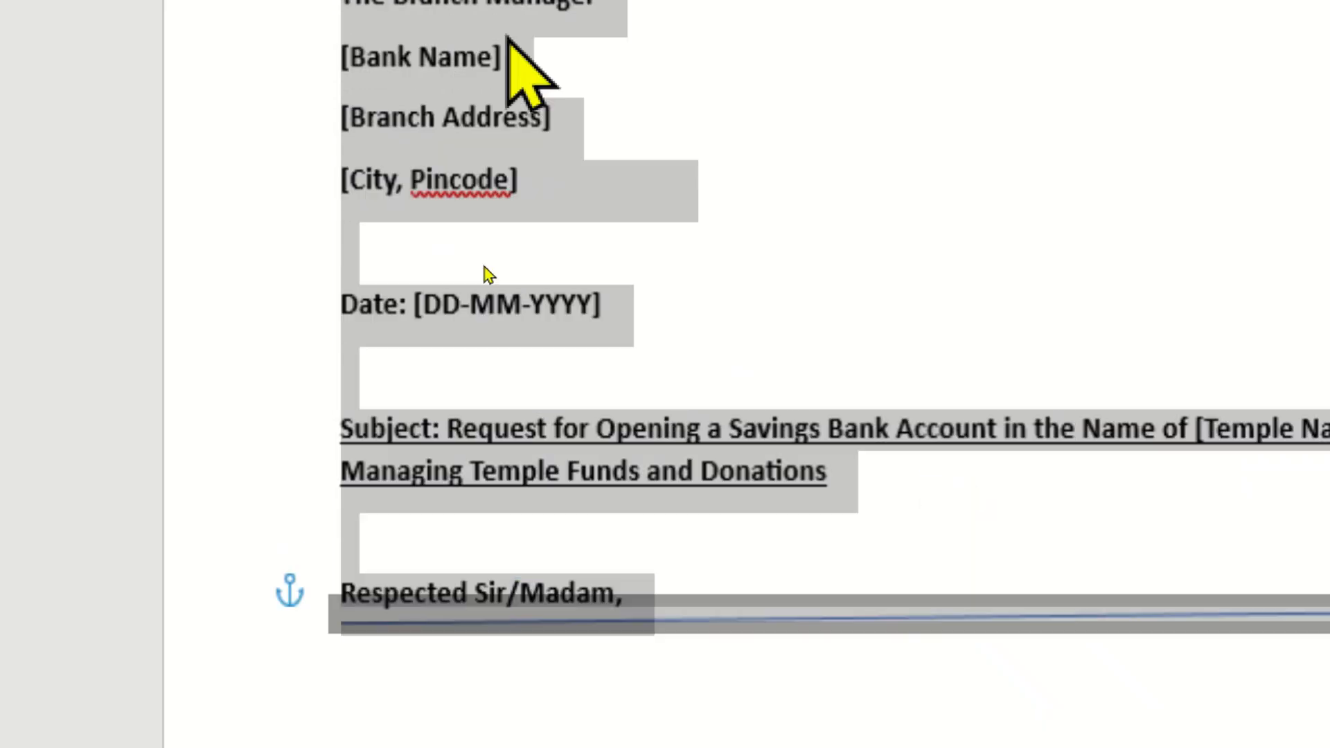
Replace the selected letter with the word "myletterhead" to test the shortcut, ending with a new line
type("my")
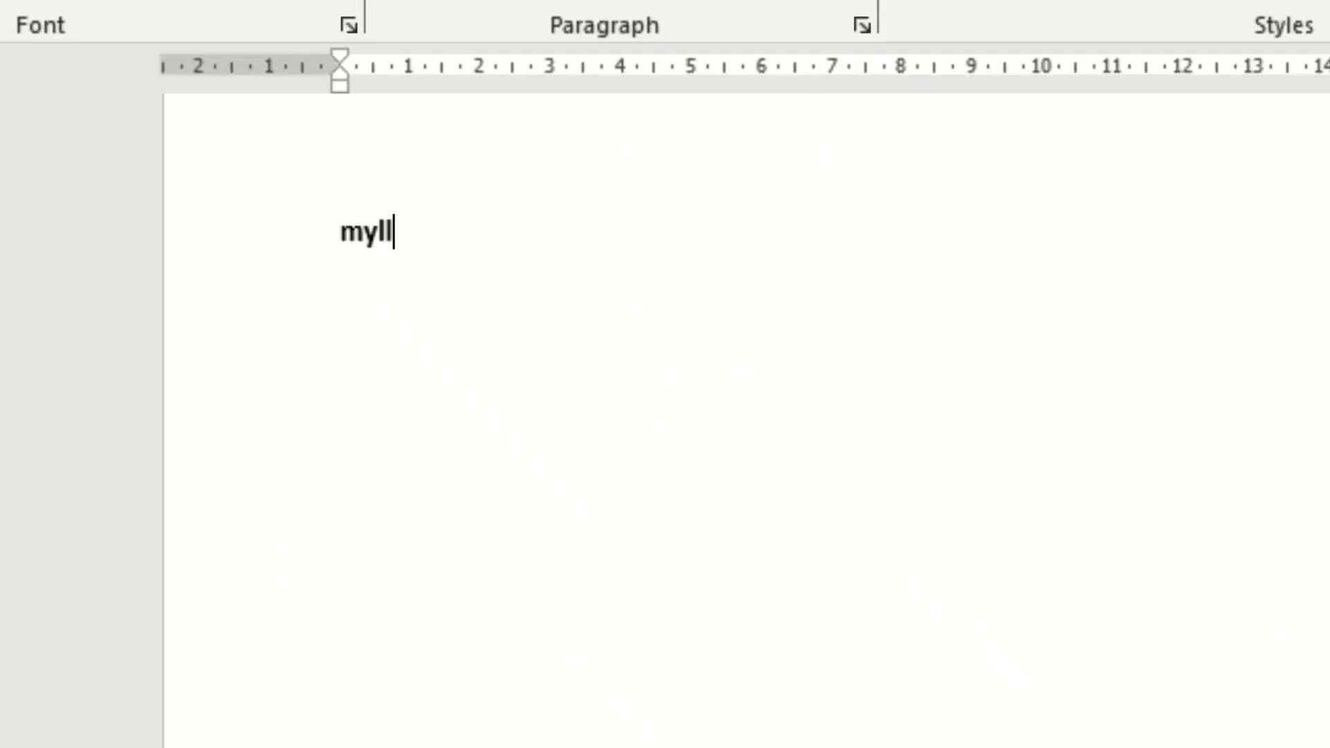
type("letterhead")
key("Return")
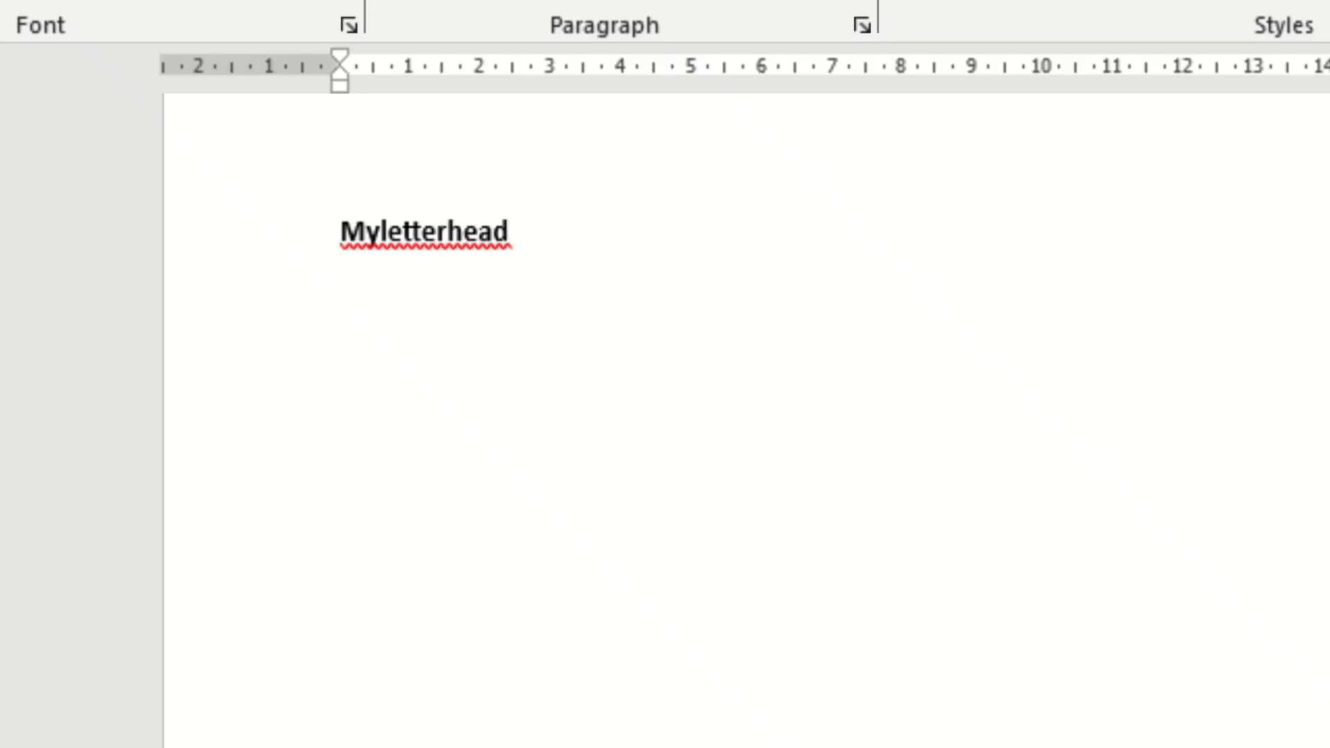
Clear the page, enter the person's name on the first line and "SAkum" with two initial capitals on the second
key("ctrl+a")
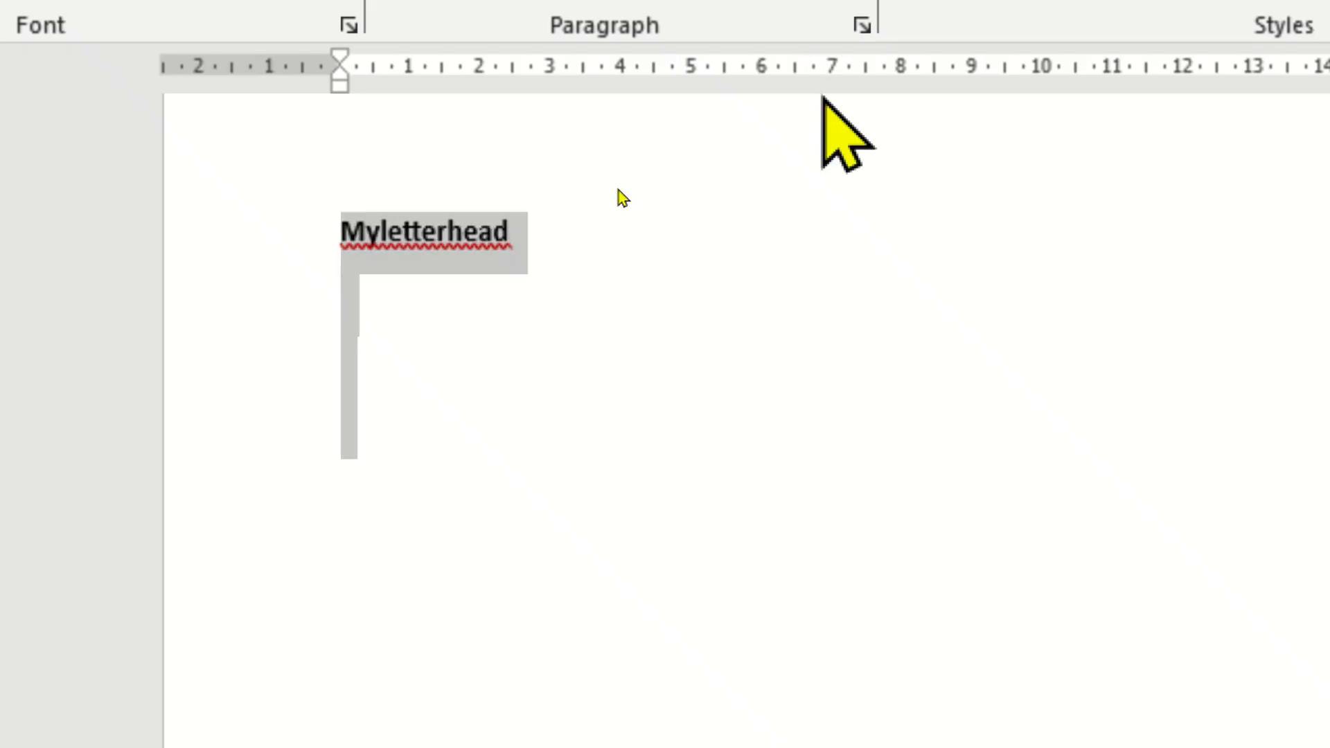
key("Delete")
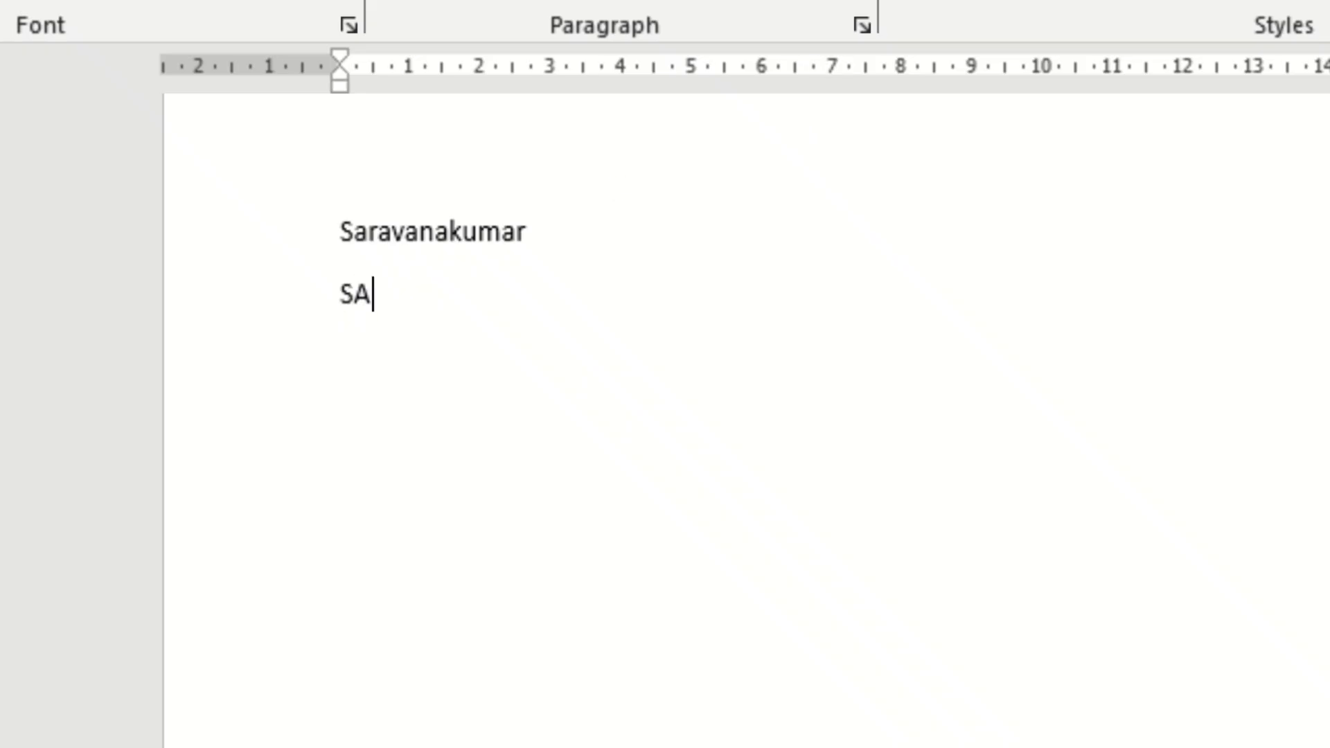
key("BackSpace")
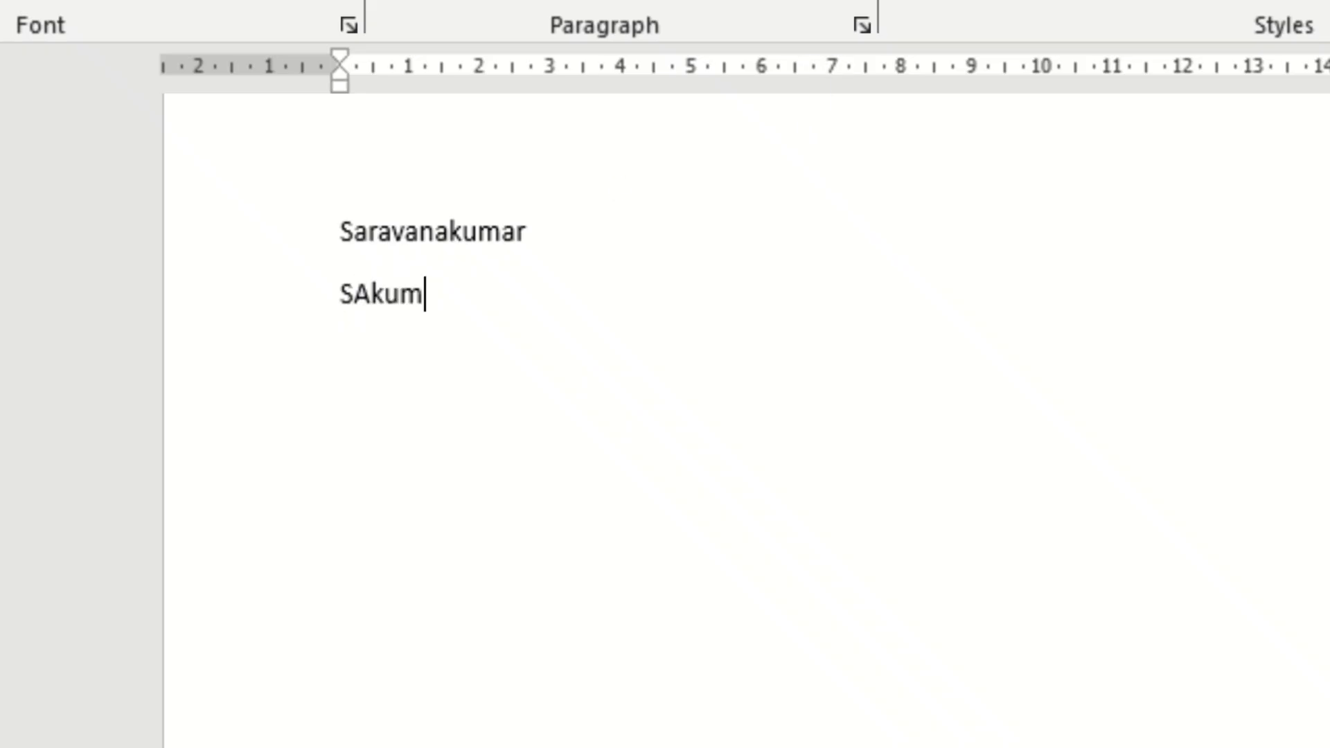
key("Return")
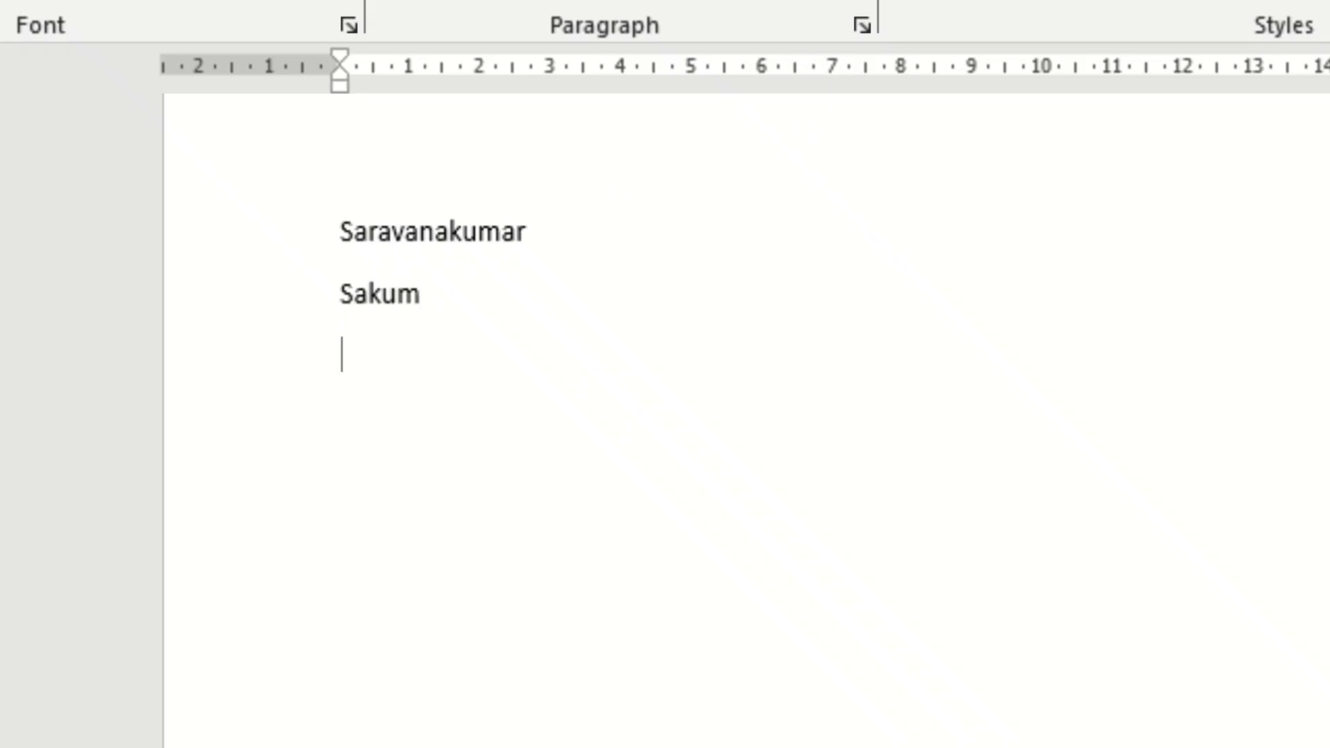
Turn off AutoCorrect for two initial capitals, first letters of sentences and table cells, names of days, and accidental Caps Lock usage
mouse_move(356, 301)
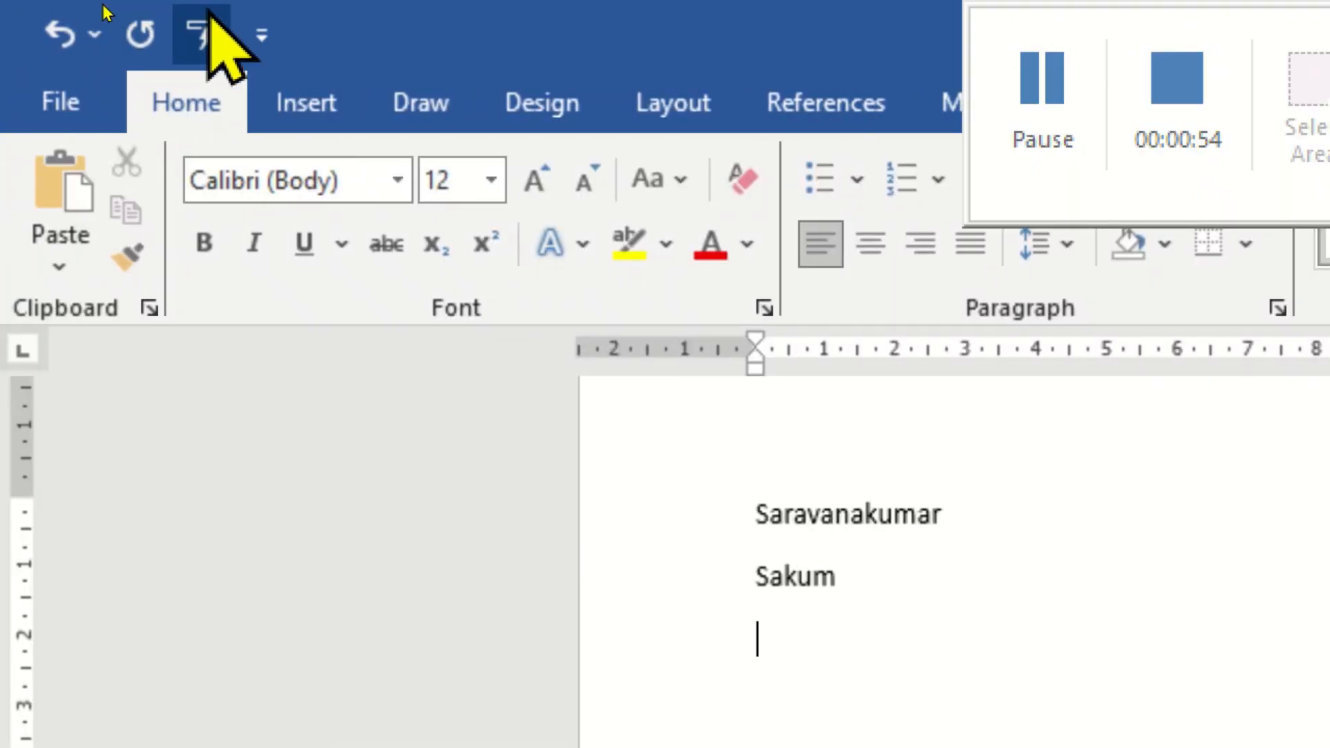
left_click(202, 32)
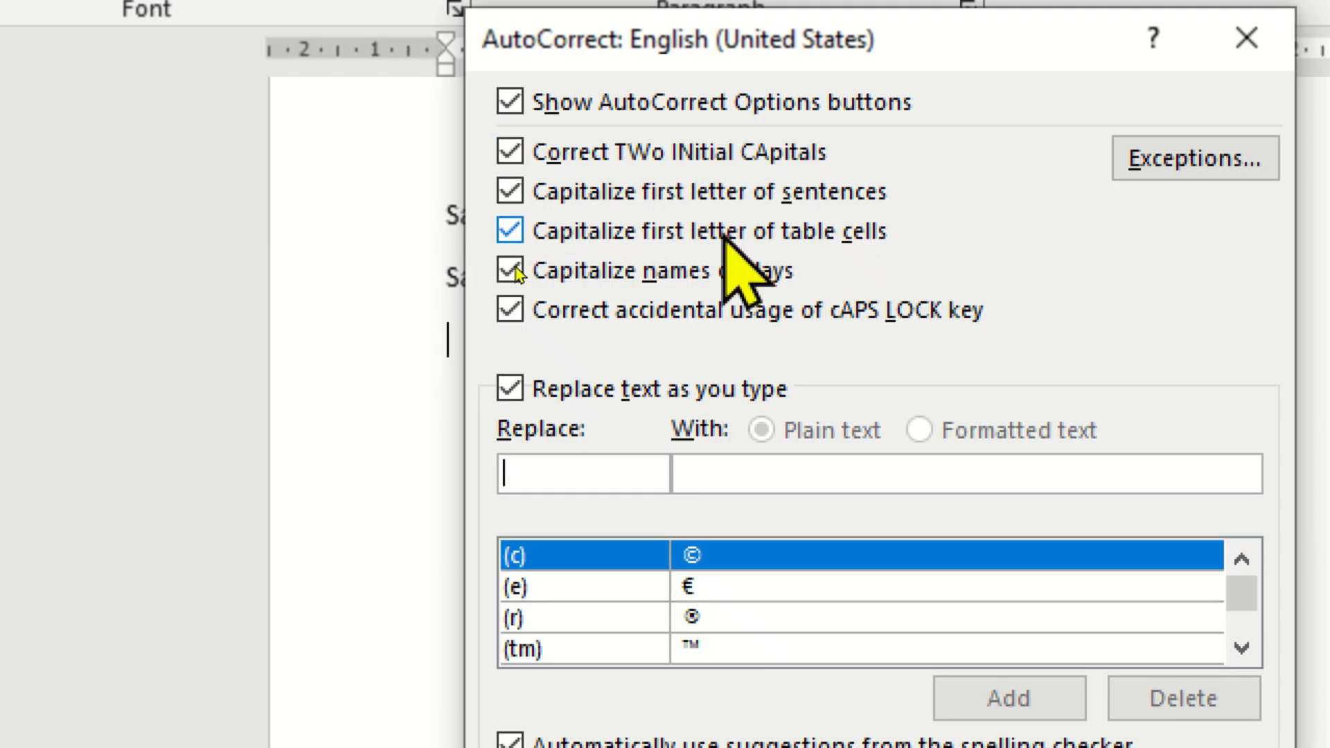
left_click(697, 159)
left_click(681, 191)
left_click(644, 231)
left_click(634, 271)
left_click(627, 310)
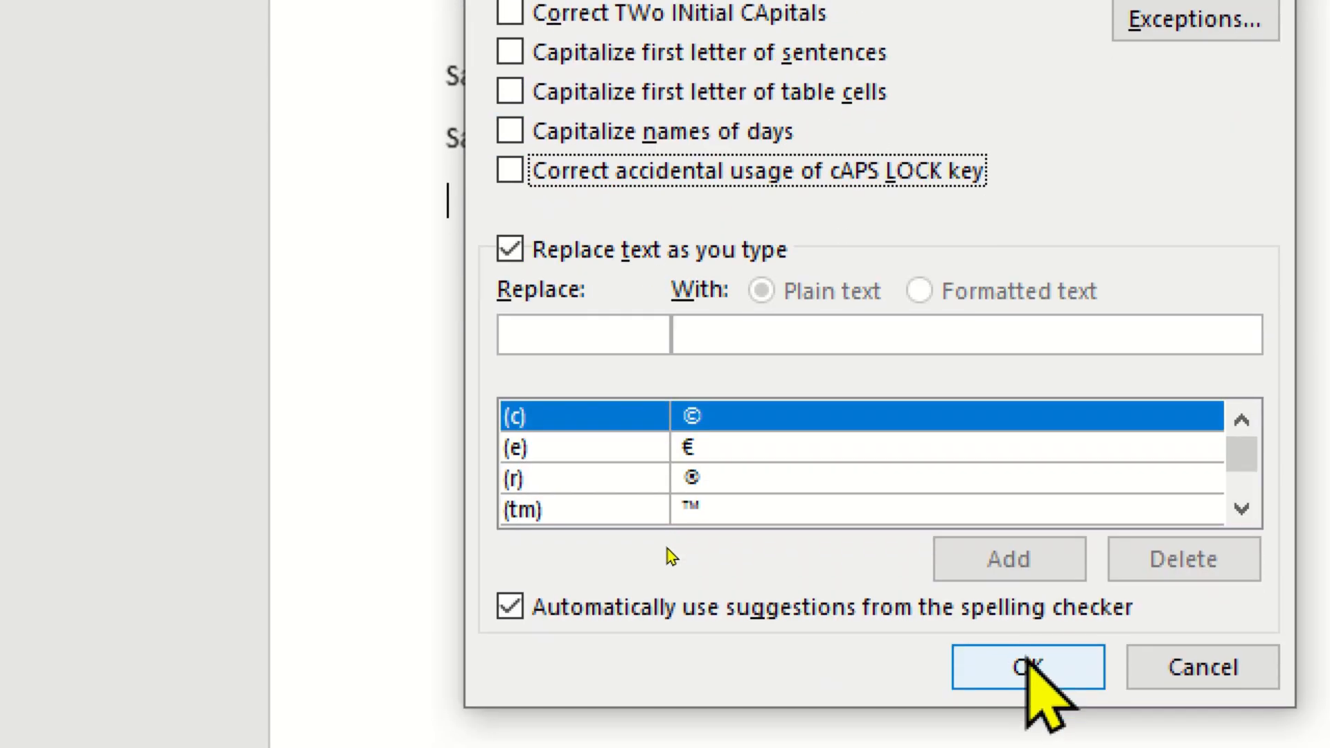
left_click(1025, 724)
Enter the person's name entirely in lowercase on the third line to test the capitalization settings
type("saravankum")
key("BackSpace")
key("BackSpace")
key("BackSpace")
key("BackSpace")
type("nakumar")
key("Return")
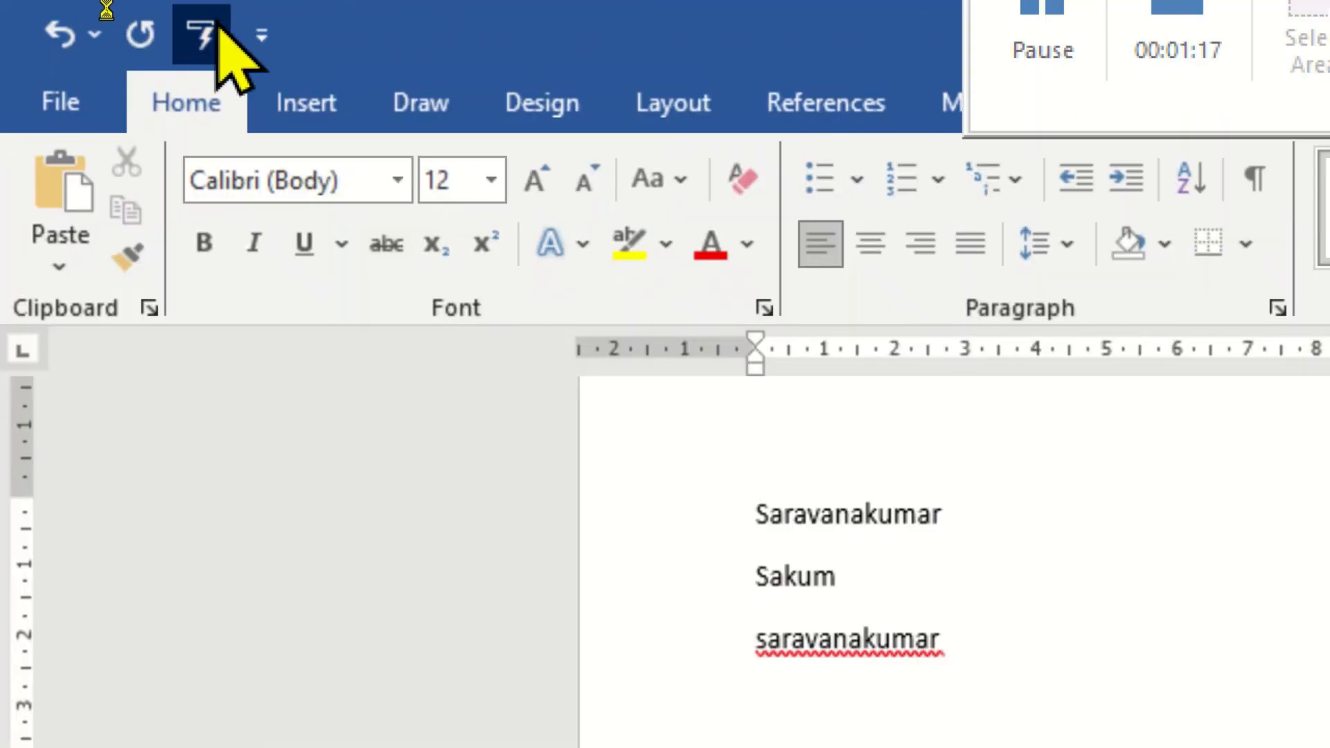
Examine the built-in AutoCorrect replacement list, including the "acheiving" entry and its replacement
left_click(199, 35)
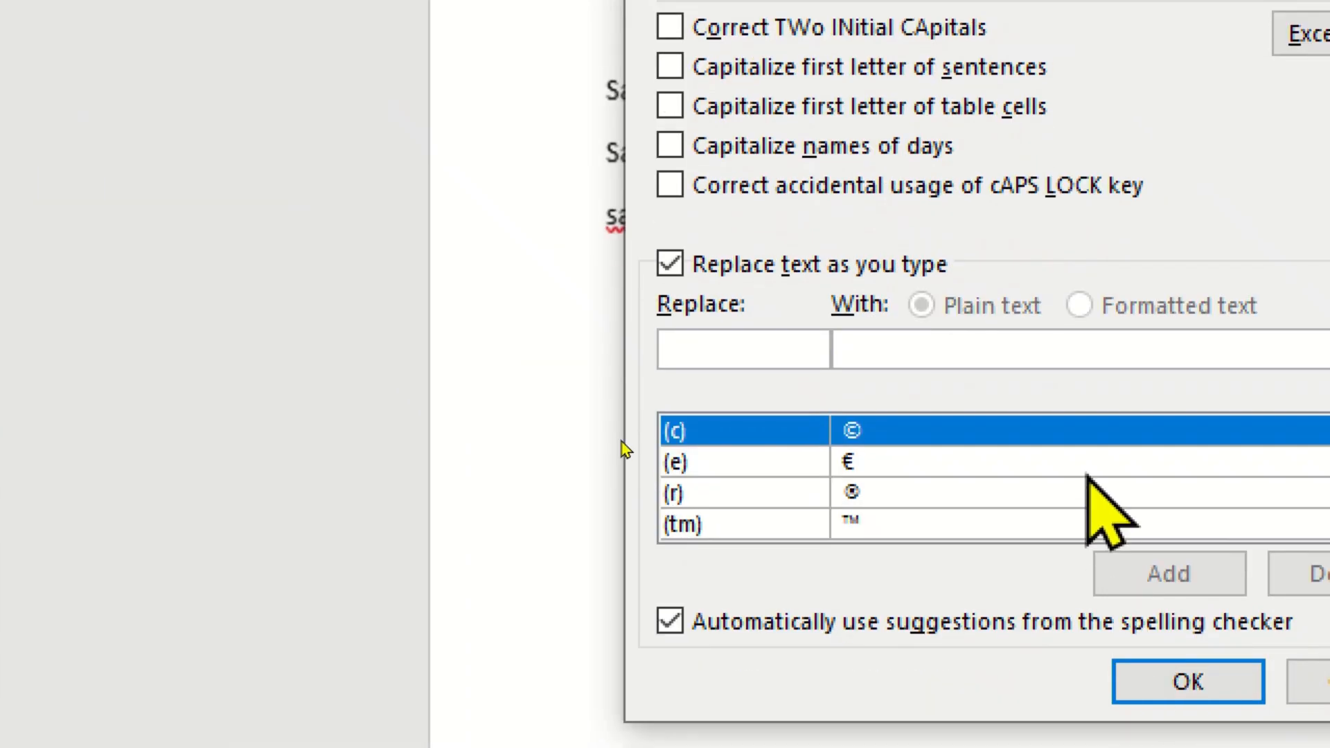
scroll(1252, 747, "down", 1)
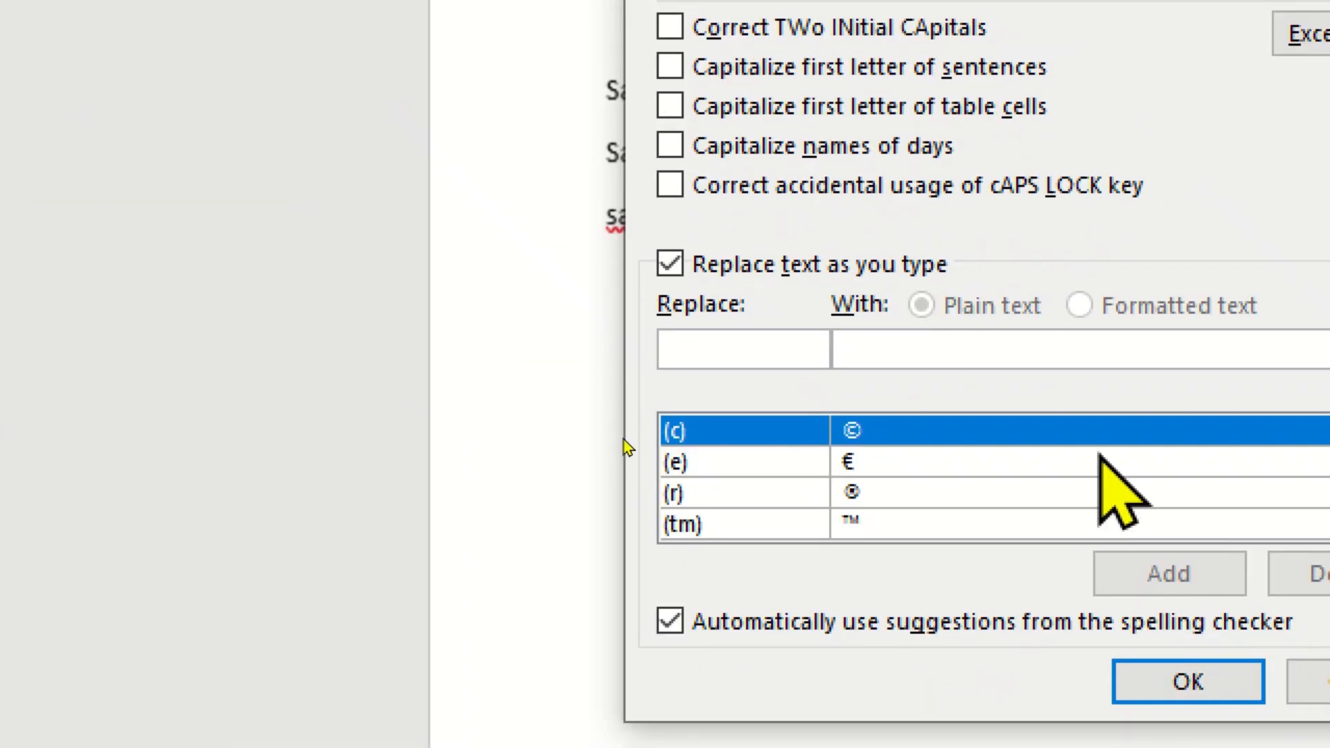
scroll(1122, 492, "down", 7)
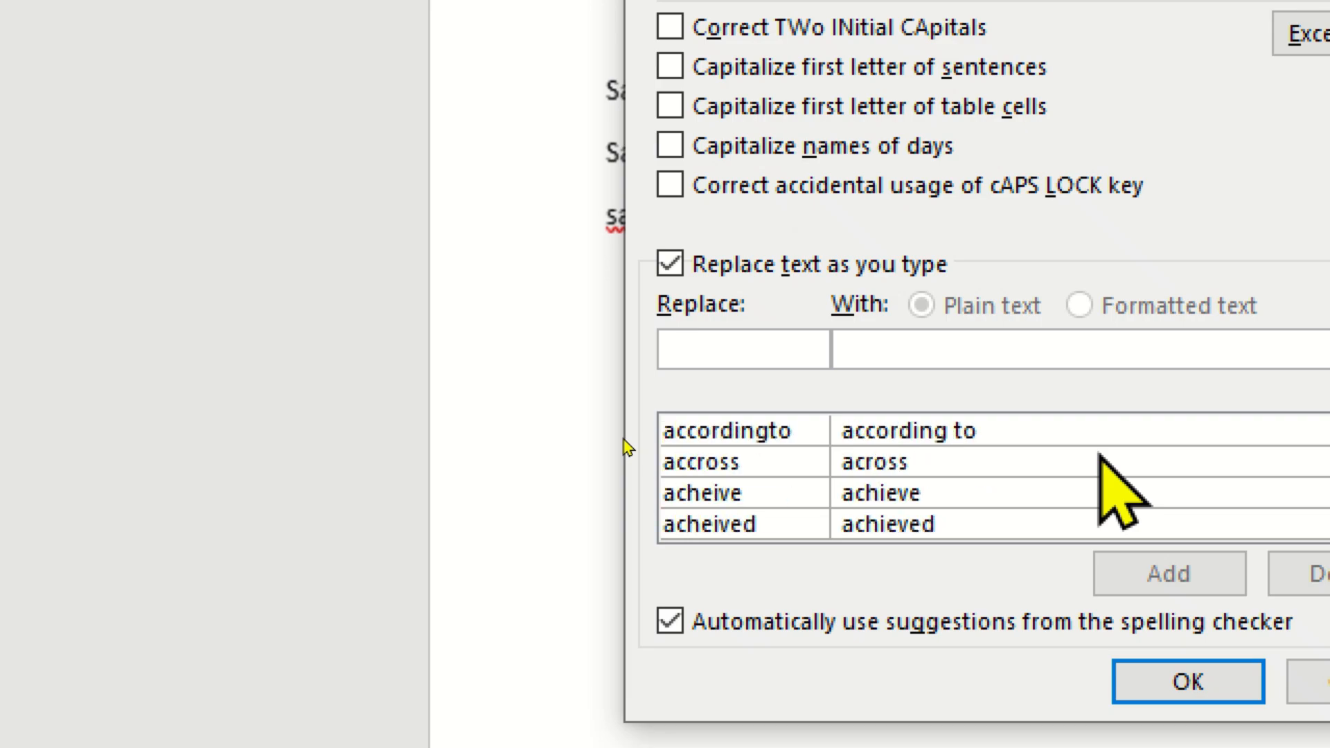
scroll(735, 499, "down", 1)
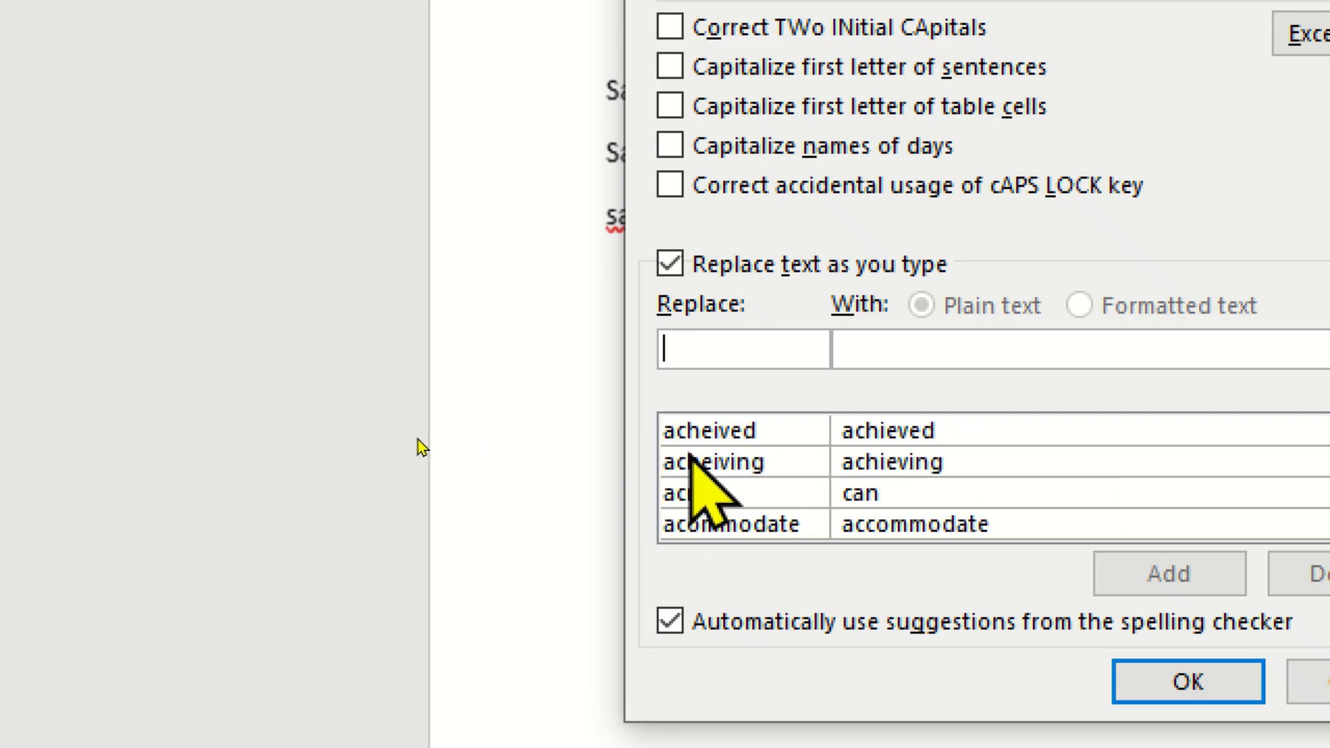
left_click(758, 464)
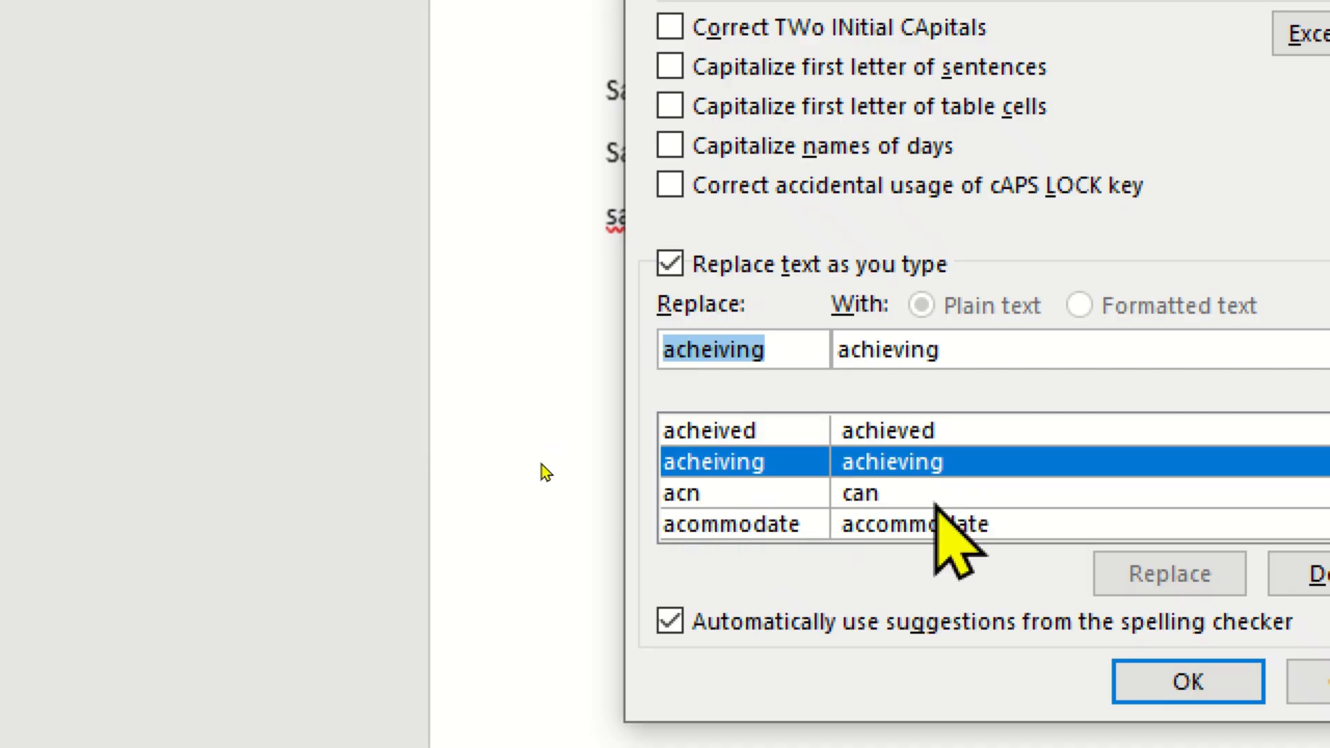
scroll(937, 506, "down", 4)
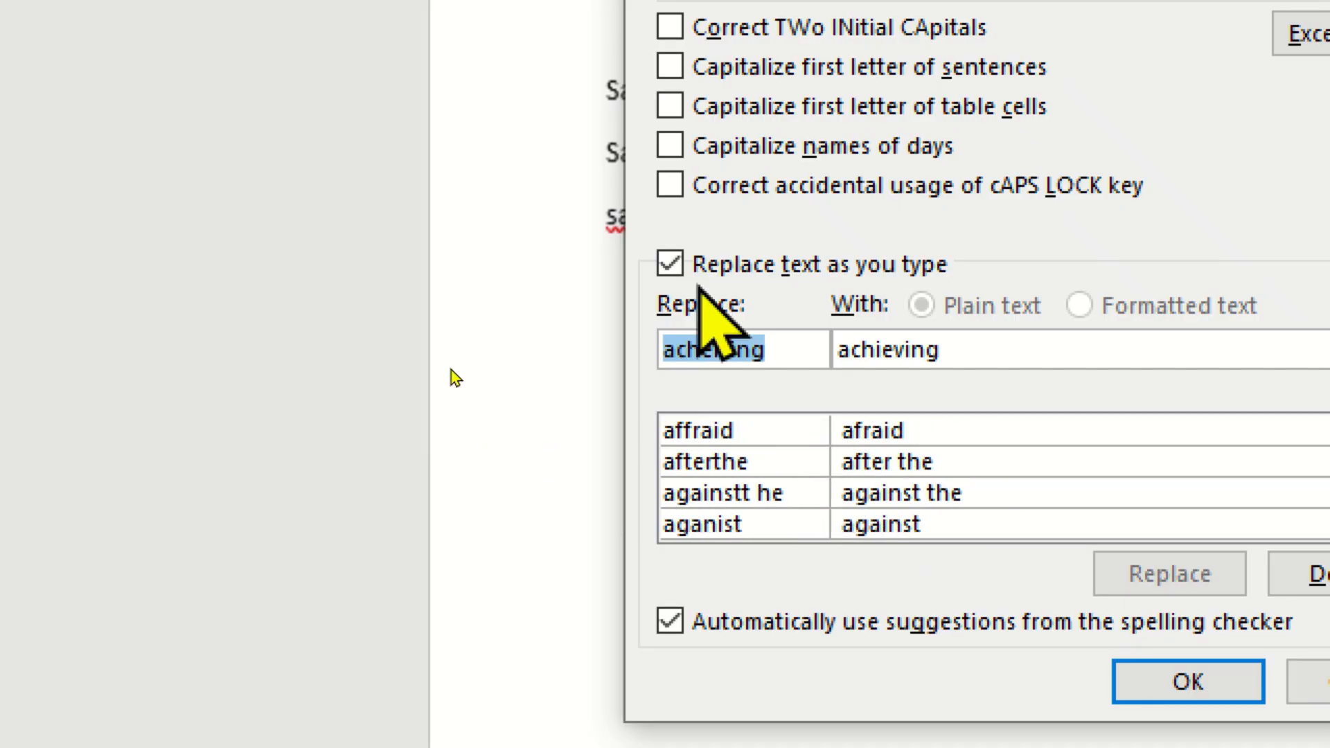
Switch "Replace text as you type" off and back on, and accept the AutoCorrect options
left_click(677, 267)
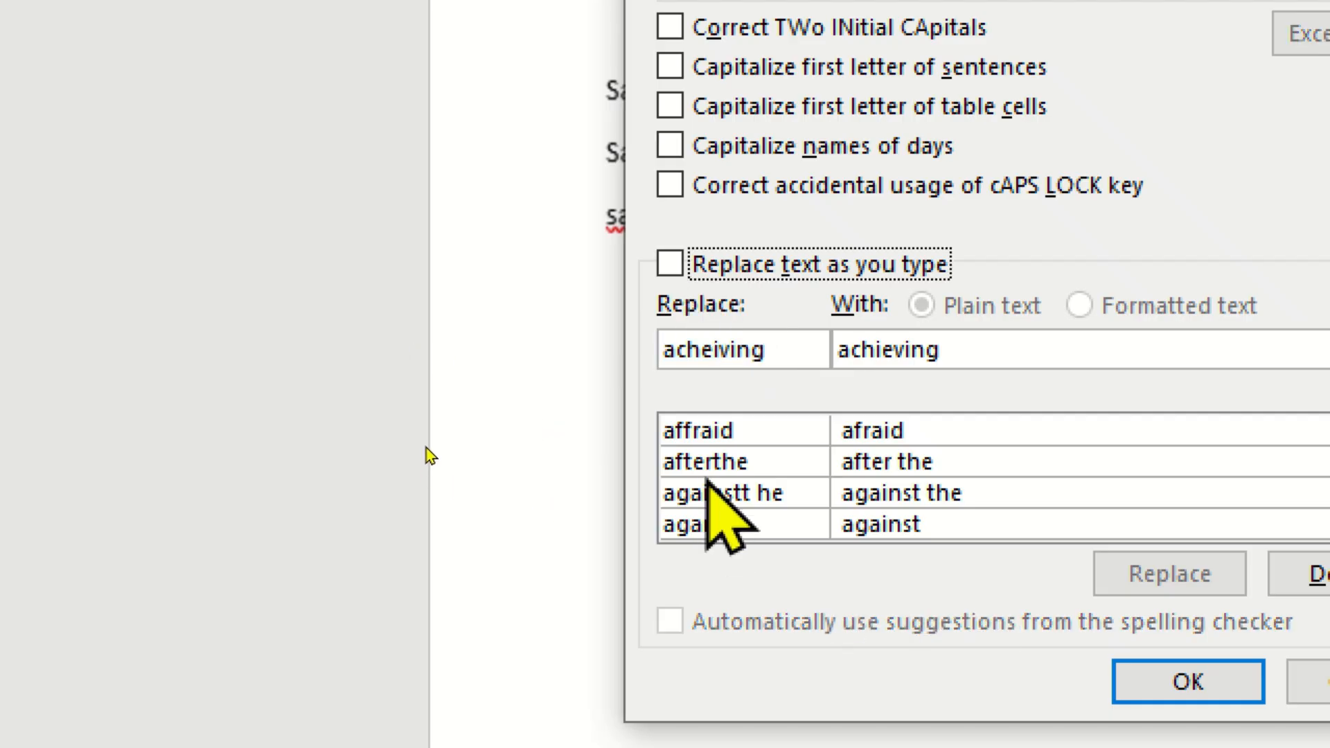
left_click(673, 263)
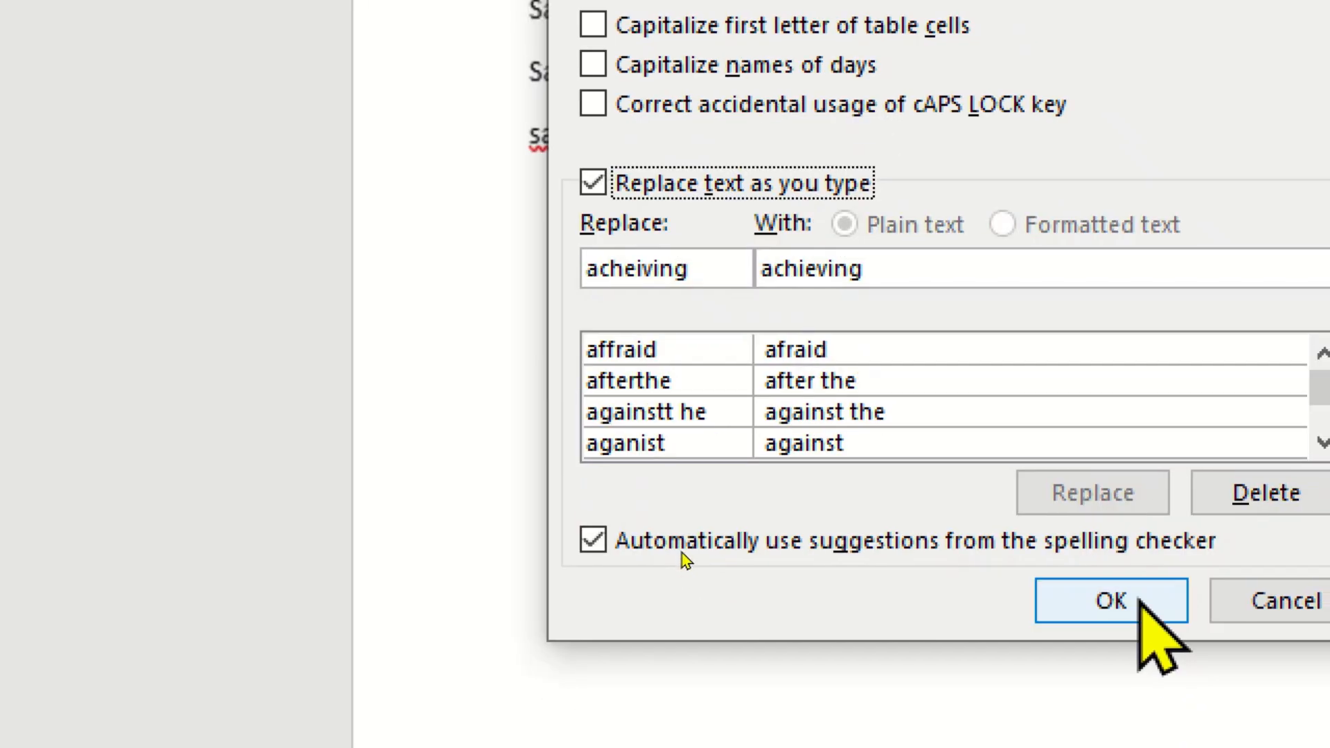
left_click(1213, 679)
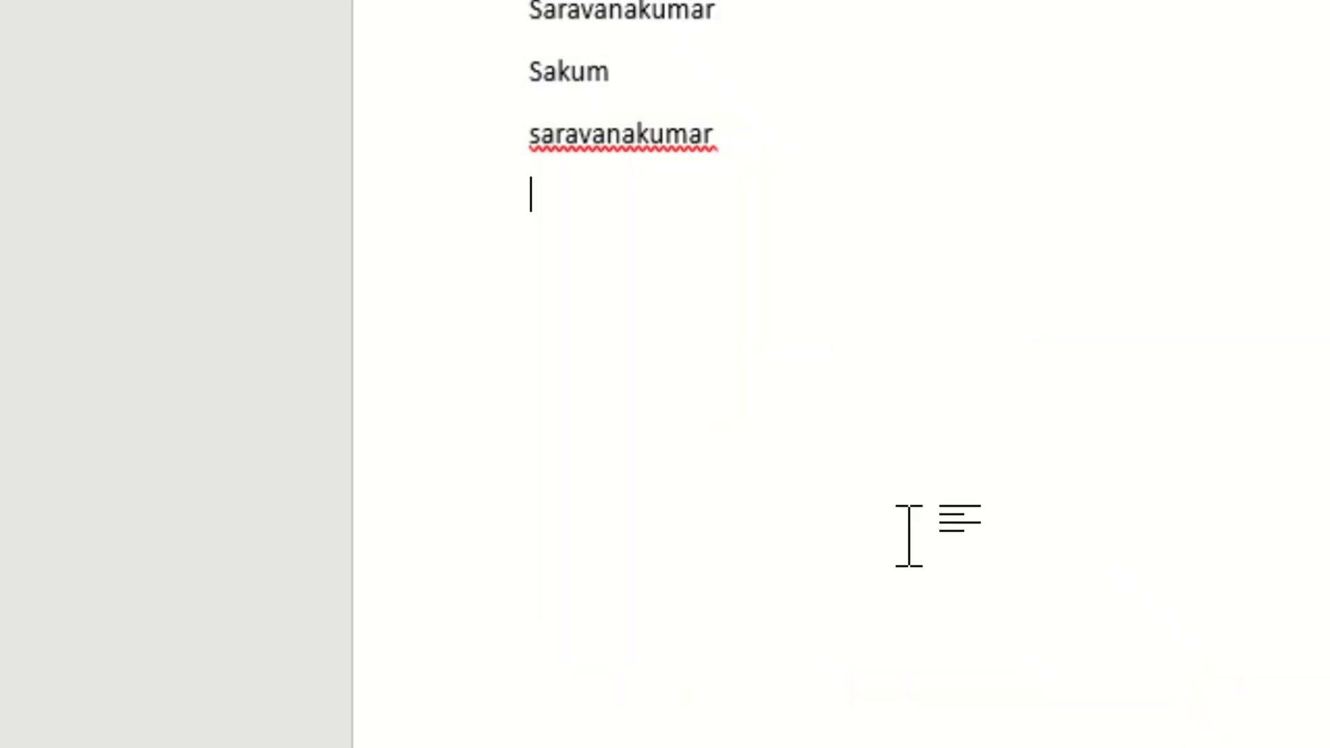
Enter the misspelling "afterthe" on the fourth line to test automatic replacement
type("afterthe")
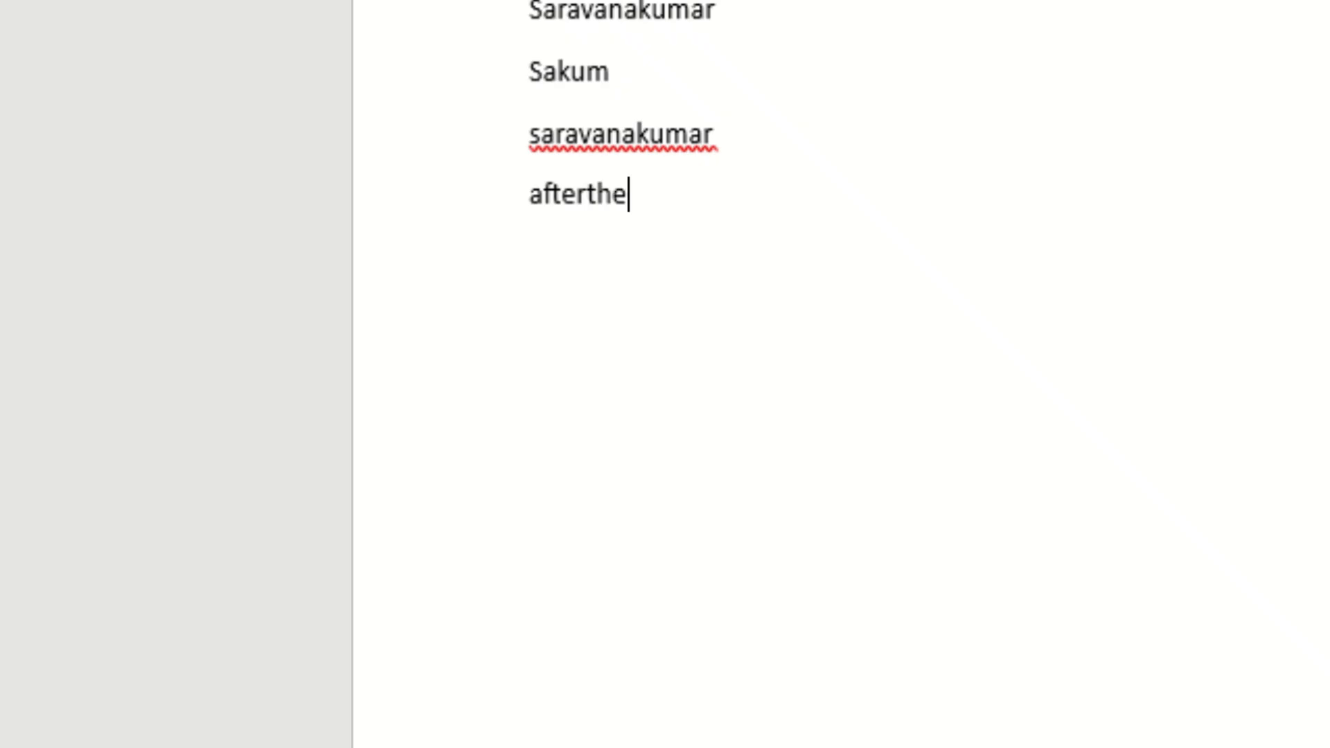
key("Return")
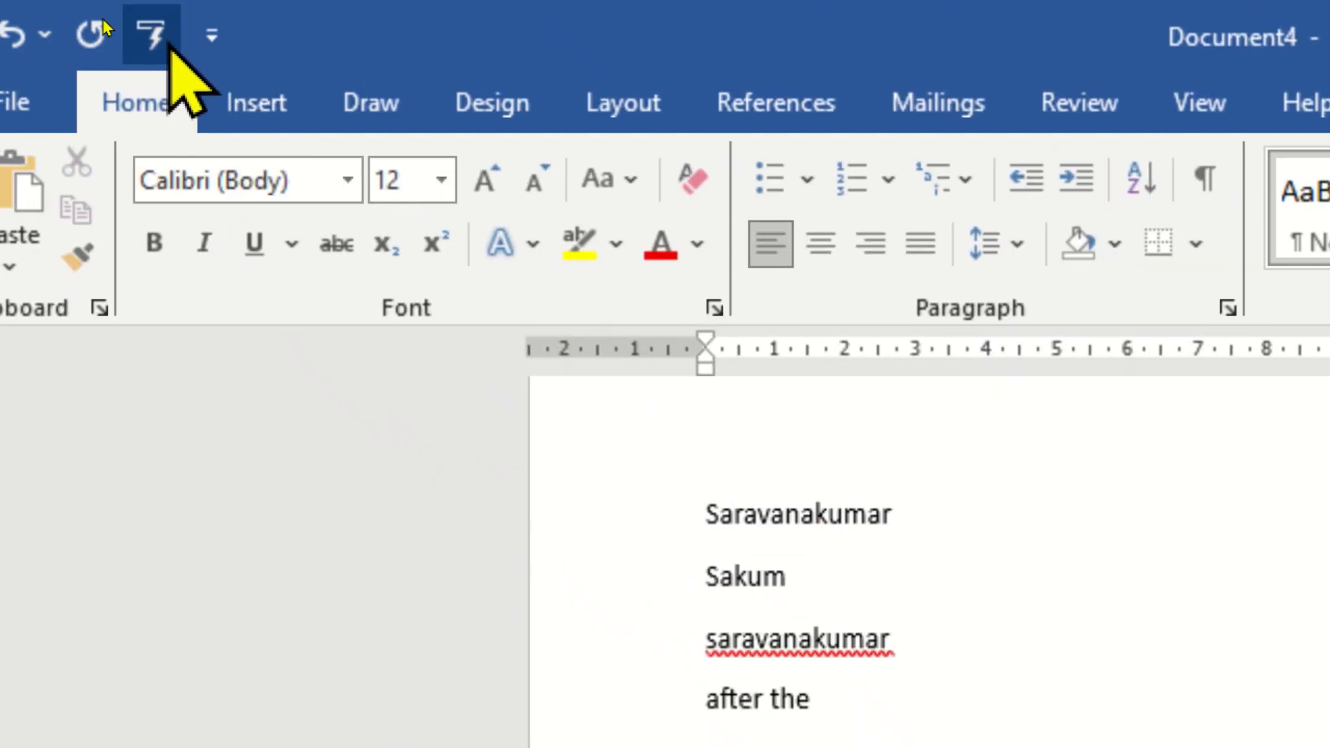
Look up "after" in the AutoCorrect list and turn off "Replace text as you type"
left_click(104, 29)
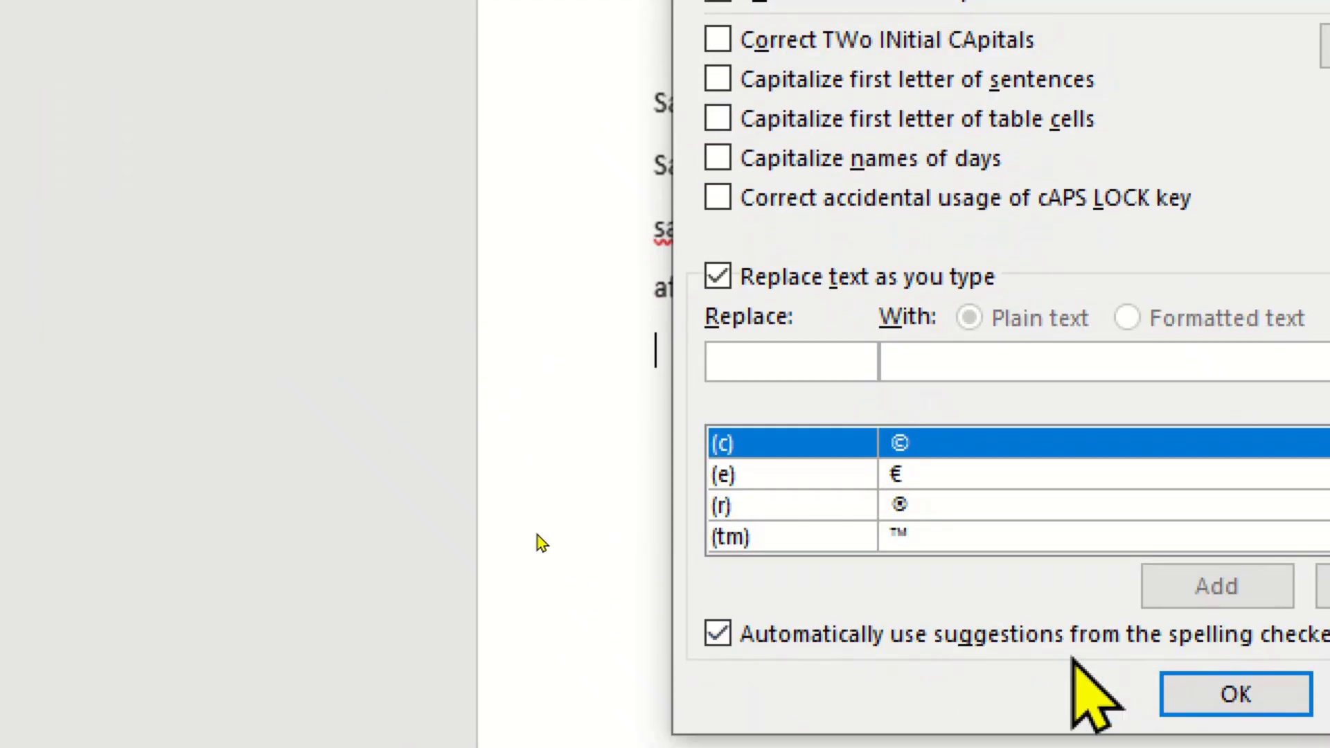
left_click(766, 351)
type("after")
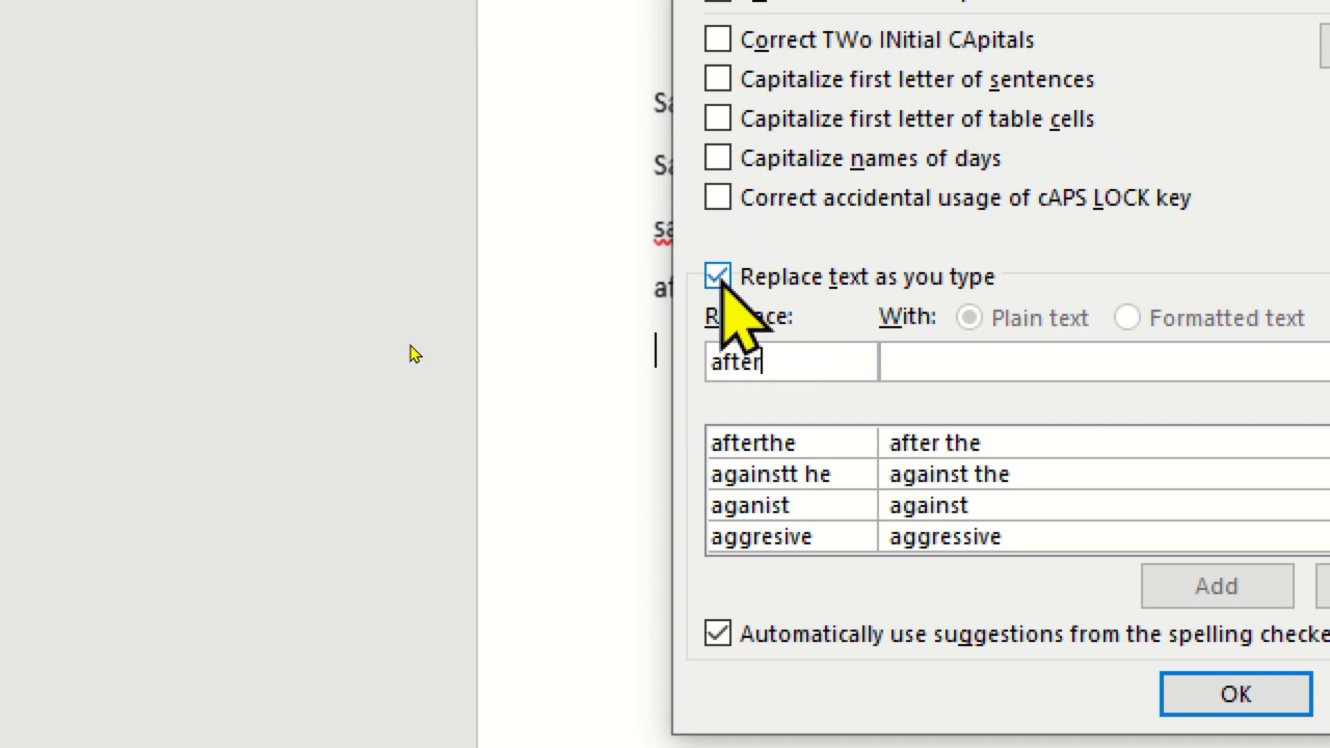
left_click(718, 276)
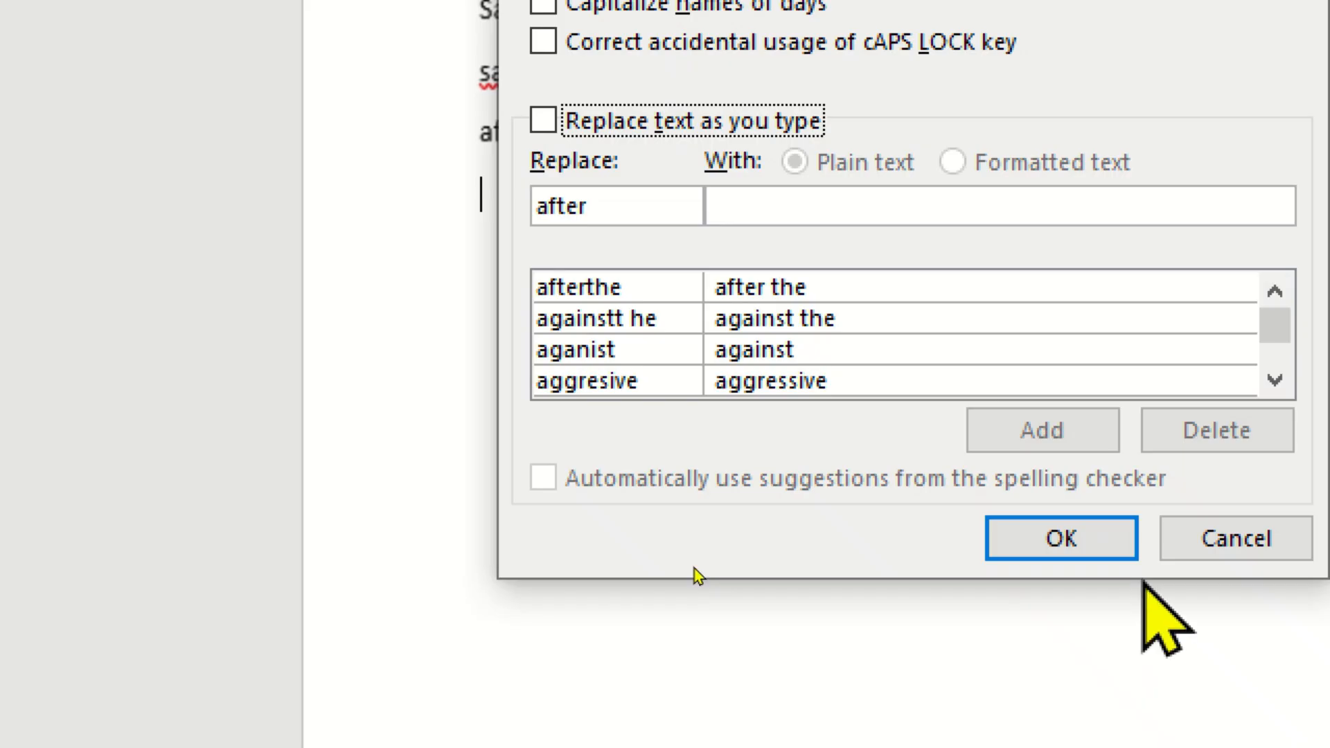
left_click(1238, 696)
Enter "afterthe" again on the fifth line with automatic replacement switched off
type("aft")
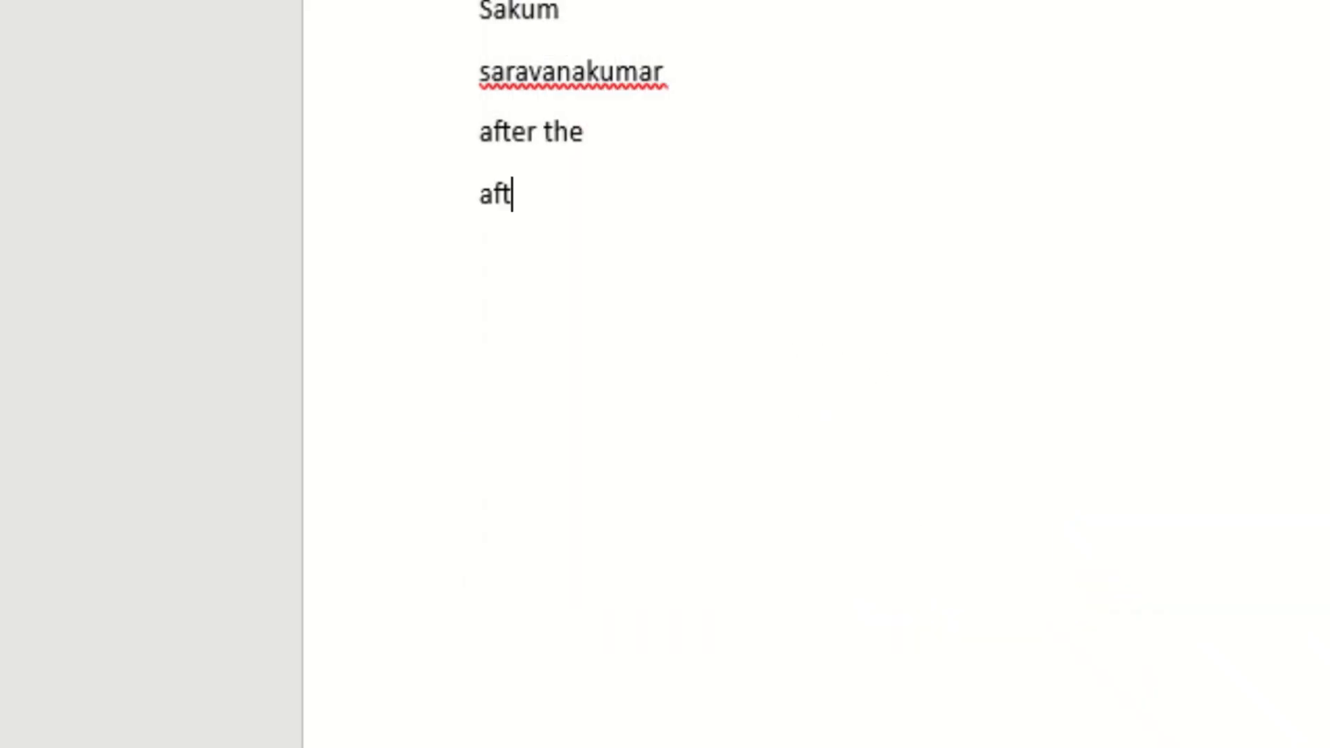
type("erthe")
key("Return")
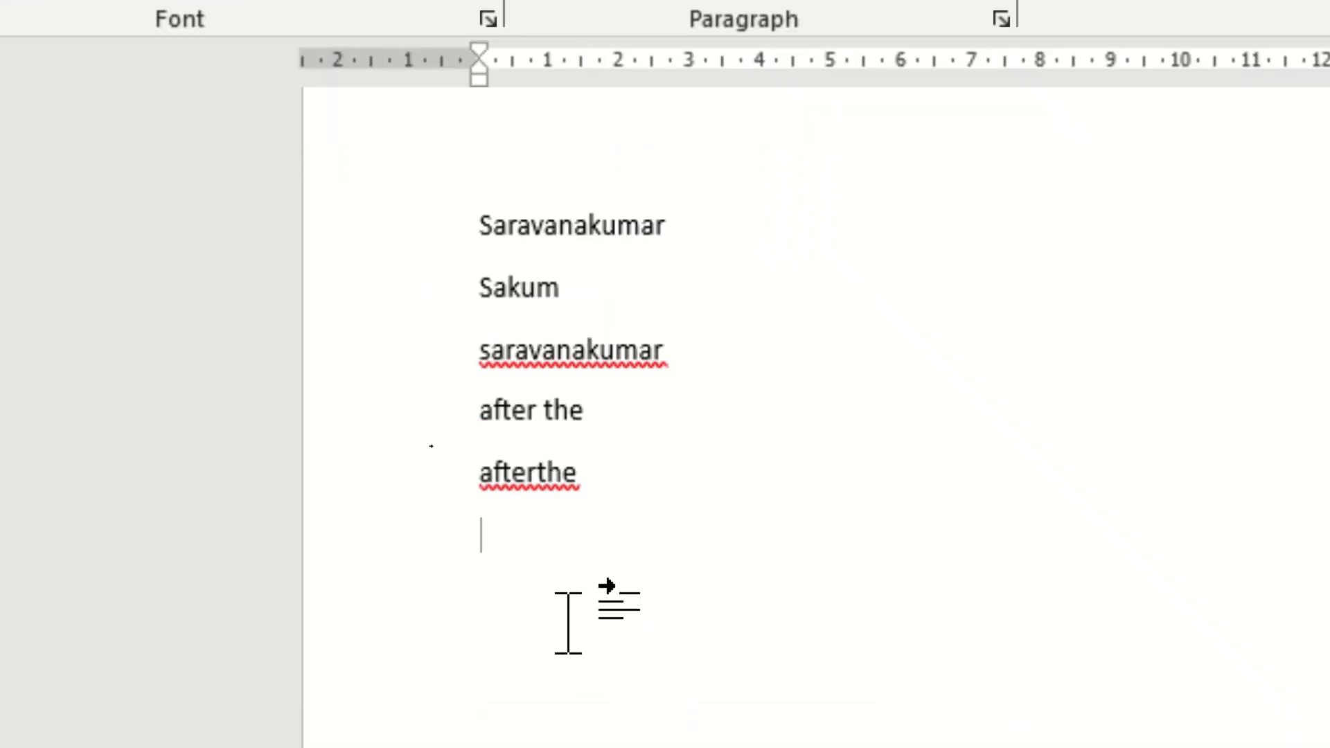
Enter "Welcome" on the sixth line and draw a nearly horizontal line shape about 10 cm long beneath it
type("W")
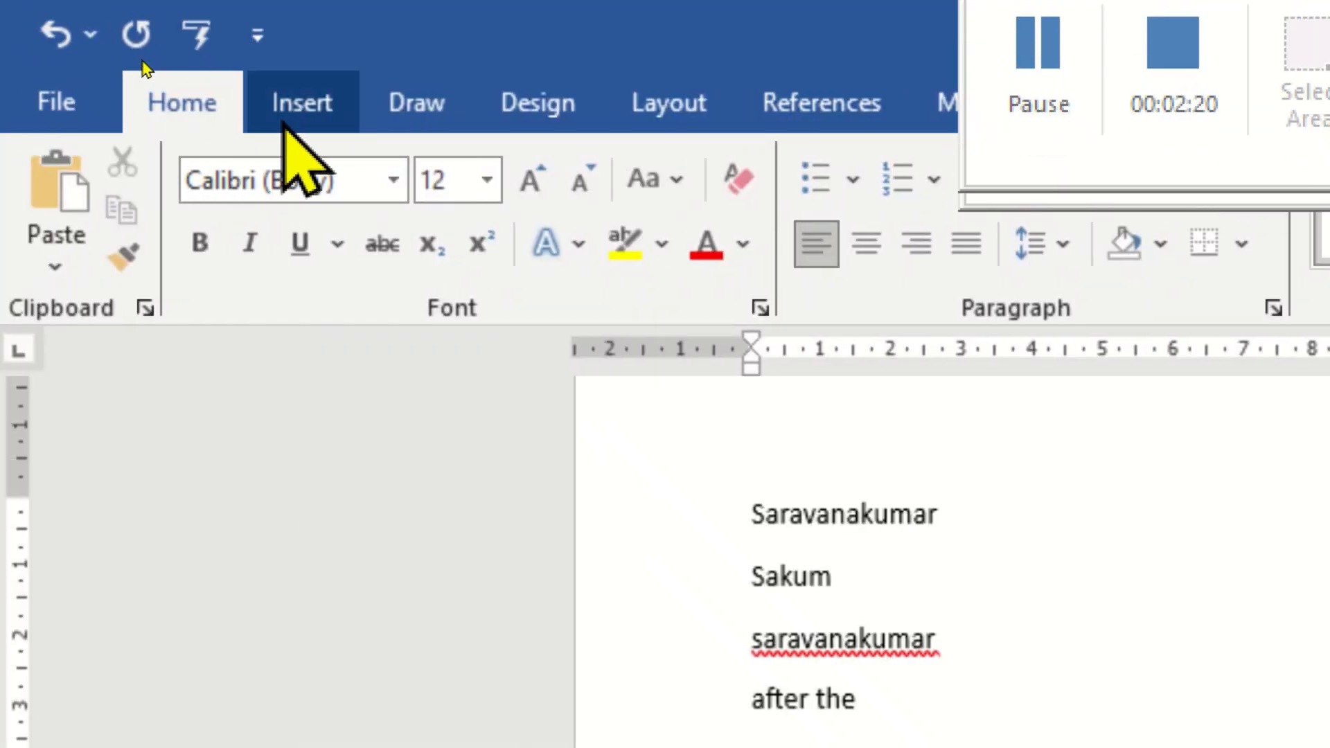
left_click(286, 111)
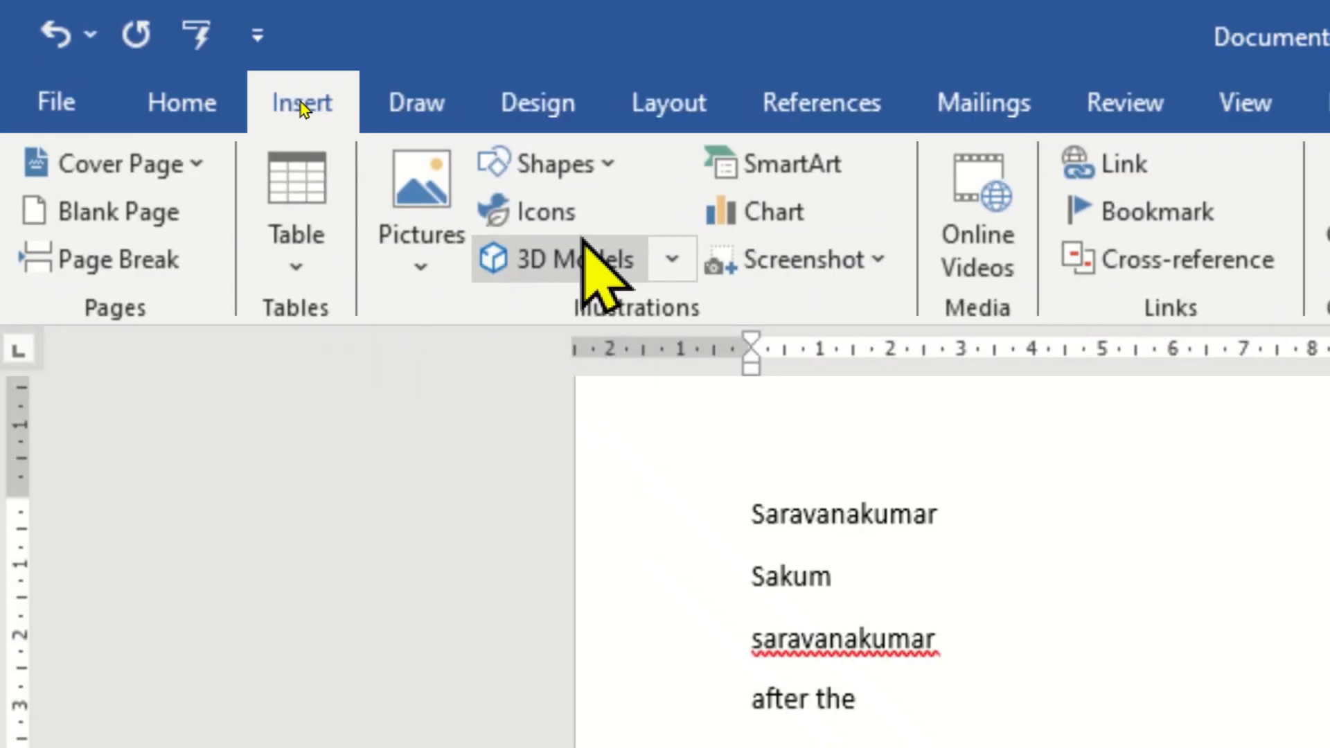
left_click(600, 169)
left_click(568, 278)
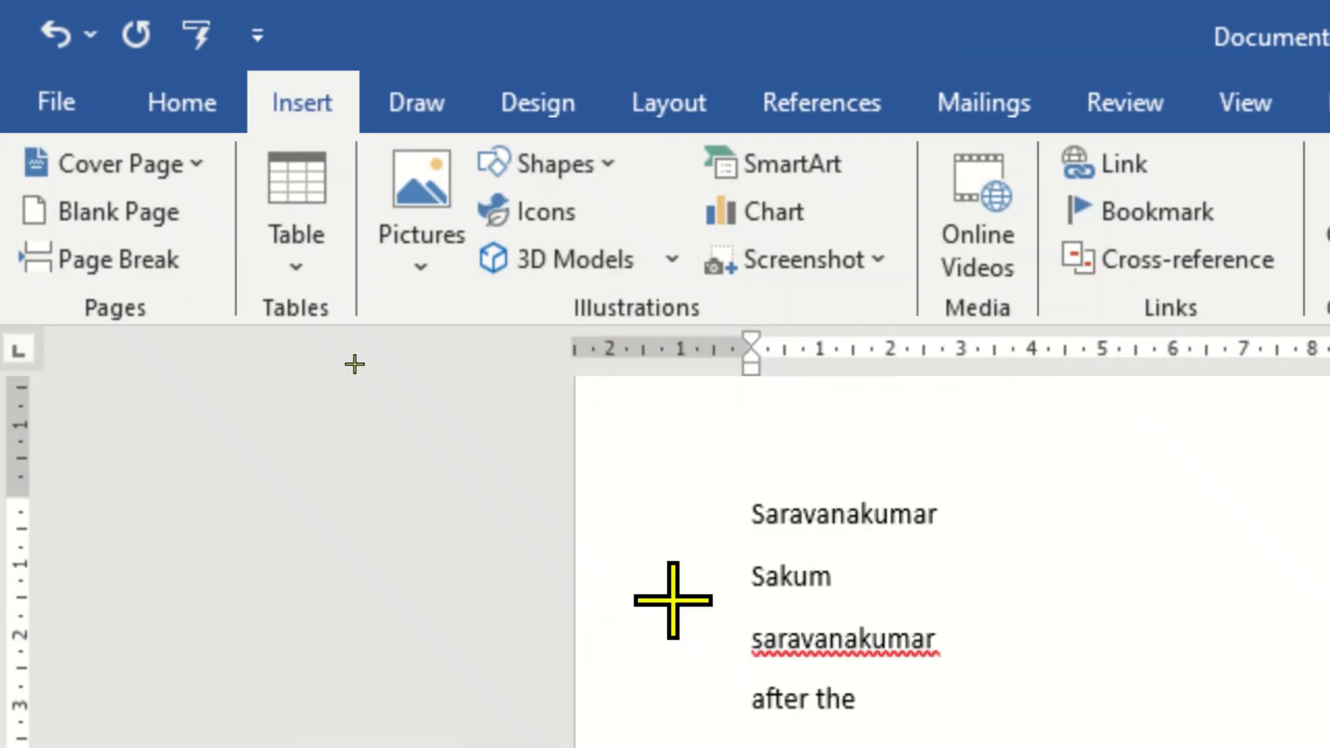
mouse_move(657, 555)
left_mouse_down()
mouse_move(1119, 568)
mouse_move(1165, 548)
left_mouse_up()
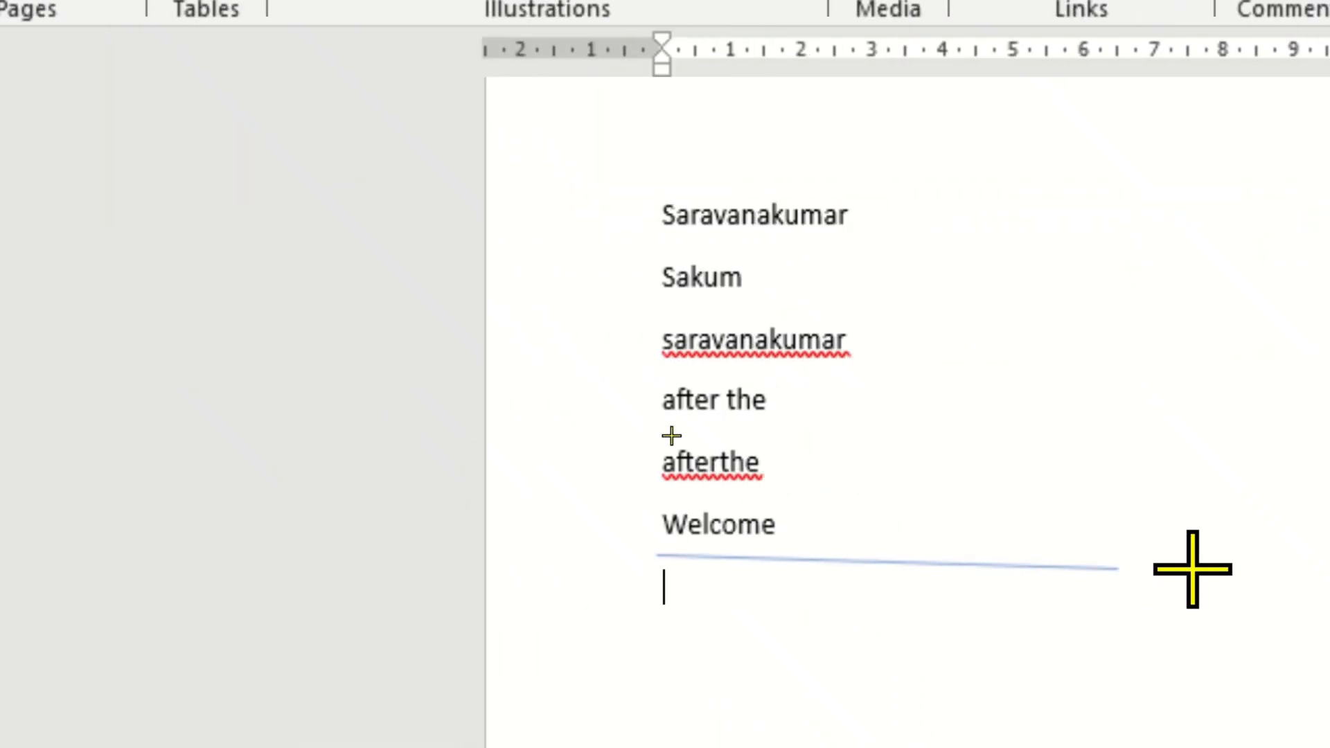
Select "Welcome" with its line, start a formatted AutoCorrect entry named "wel" from it, and turn on "Replace text as you type"
left_click(1169, 660)
mouse_move(485, 488)
left_mouse_down()
mouse_move(492, 505)
mouse_move(603, 543)
left_mouse_up()
left_click(552, 551)
mouse_move(496, 505)
left_mouse_down()
mouse_move(594, 549)
mouse_move(927, 579)
left_mouse_up()
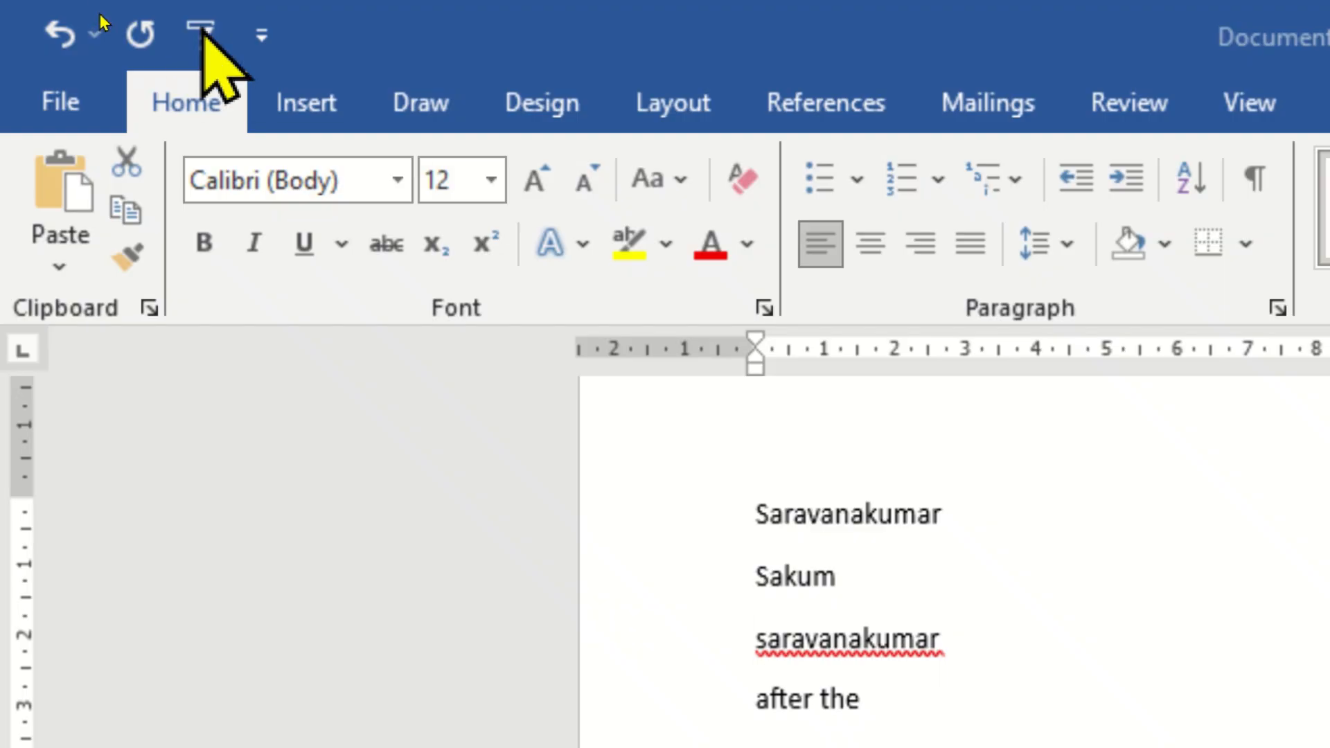
left_click(203, 31)
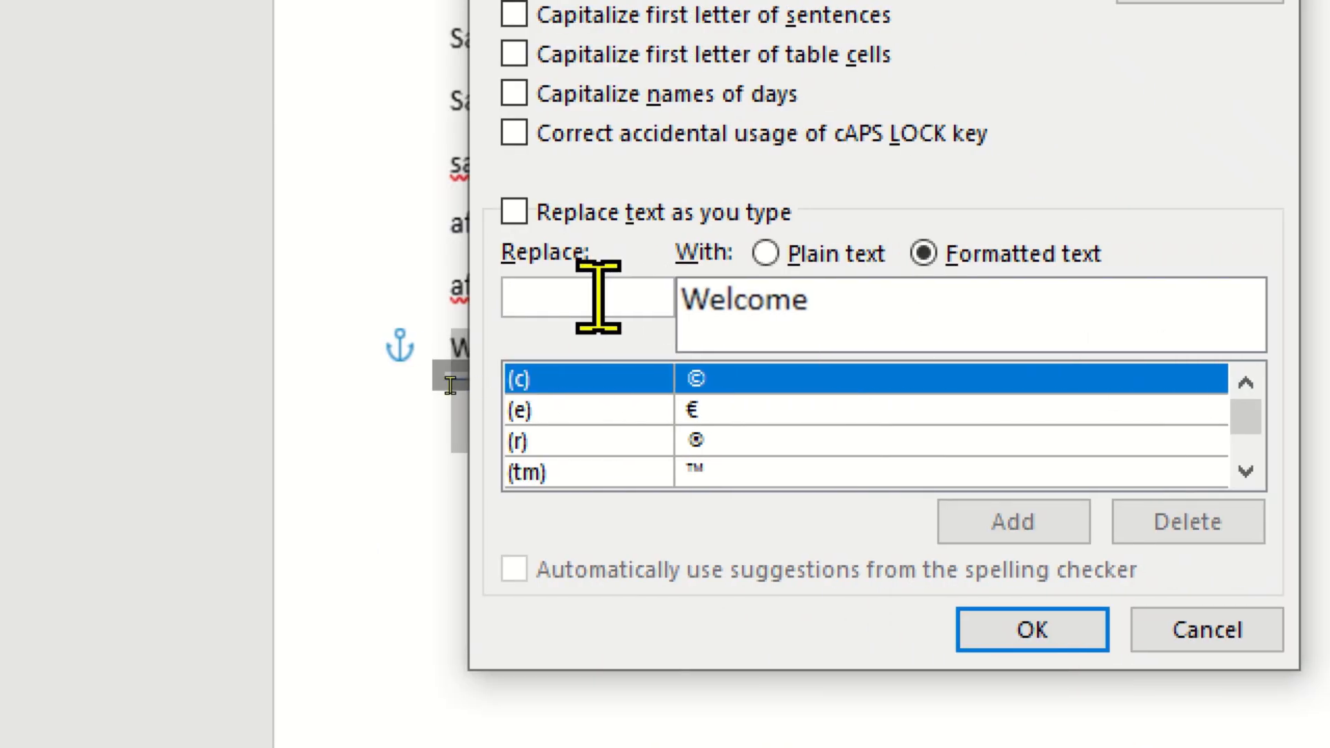
type("wel")
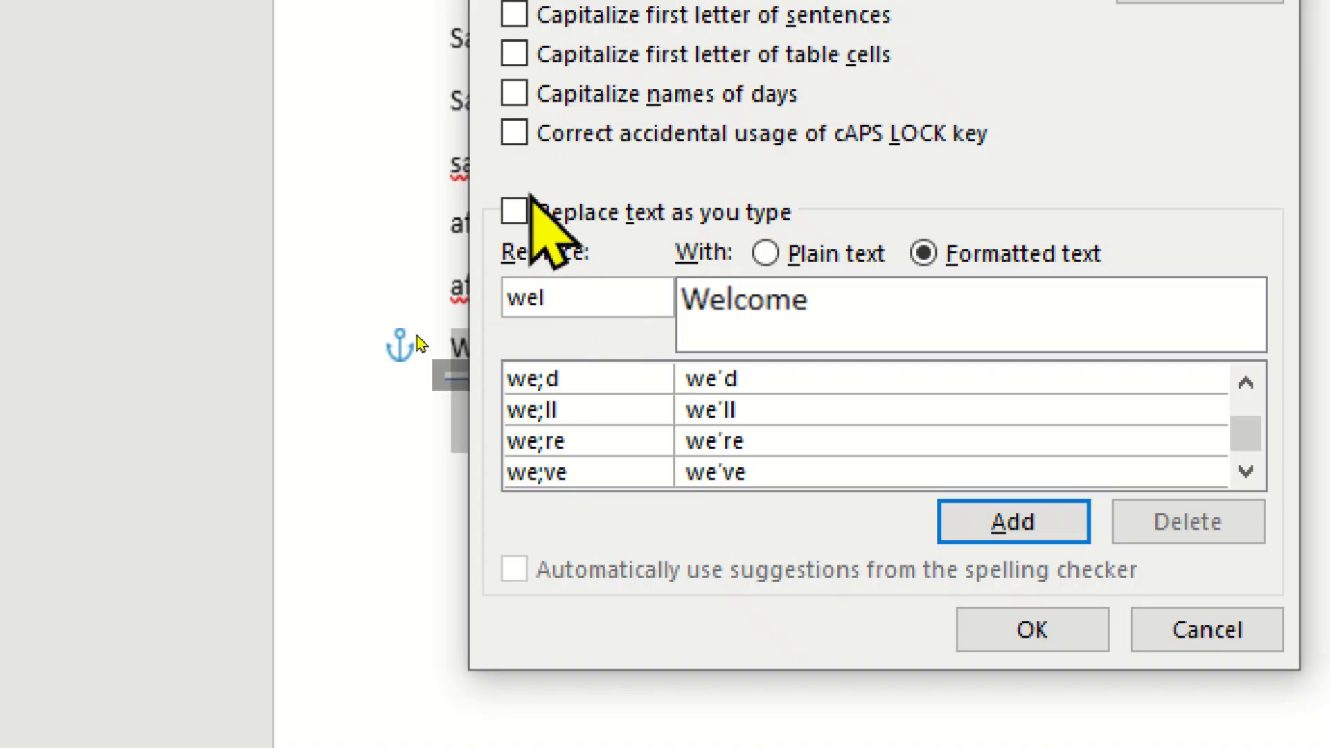
left_click(539, 214)
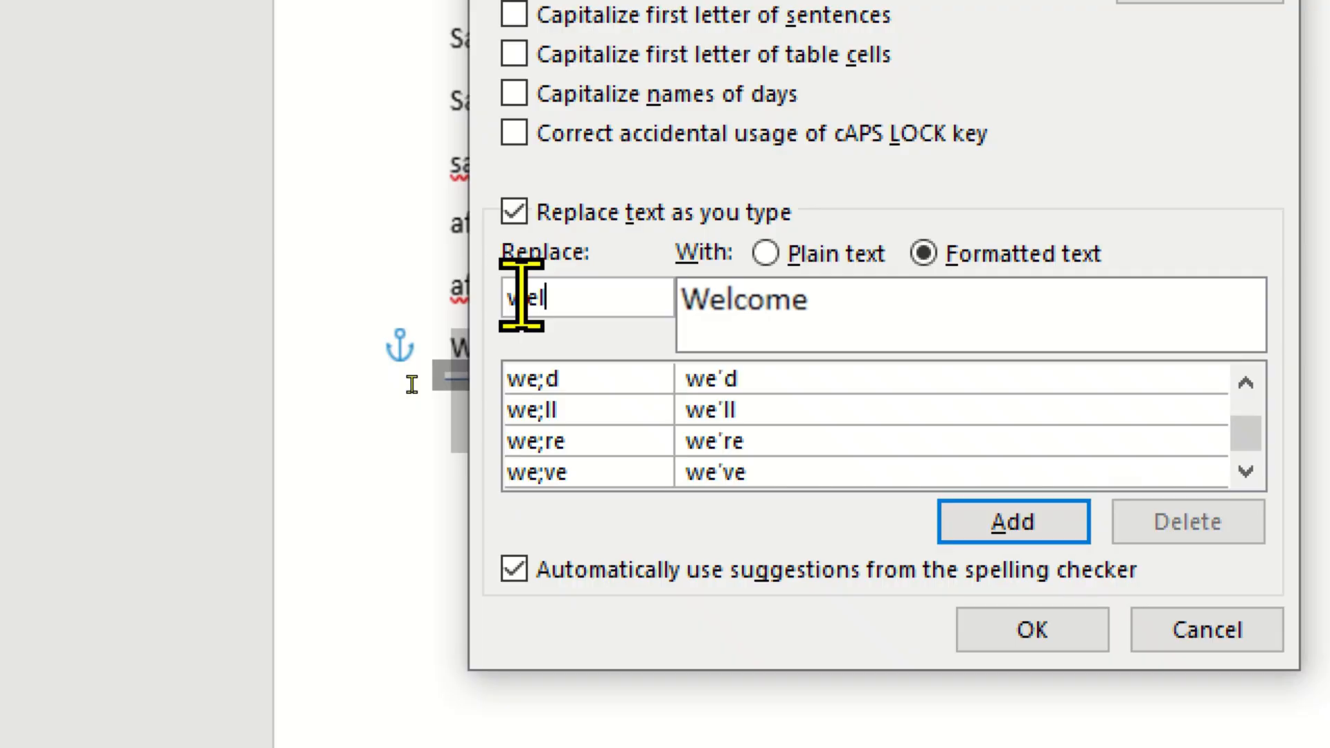
Change the entry's replacement trigger to "S001", add it for the formatted "Welcome" content and accept the AutoCorrect options
key("BackSpace")
key("BackSpace")
key("BackSpace")
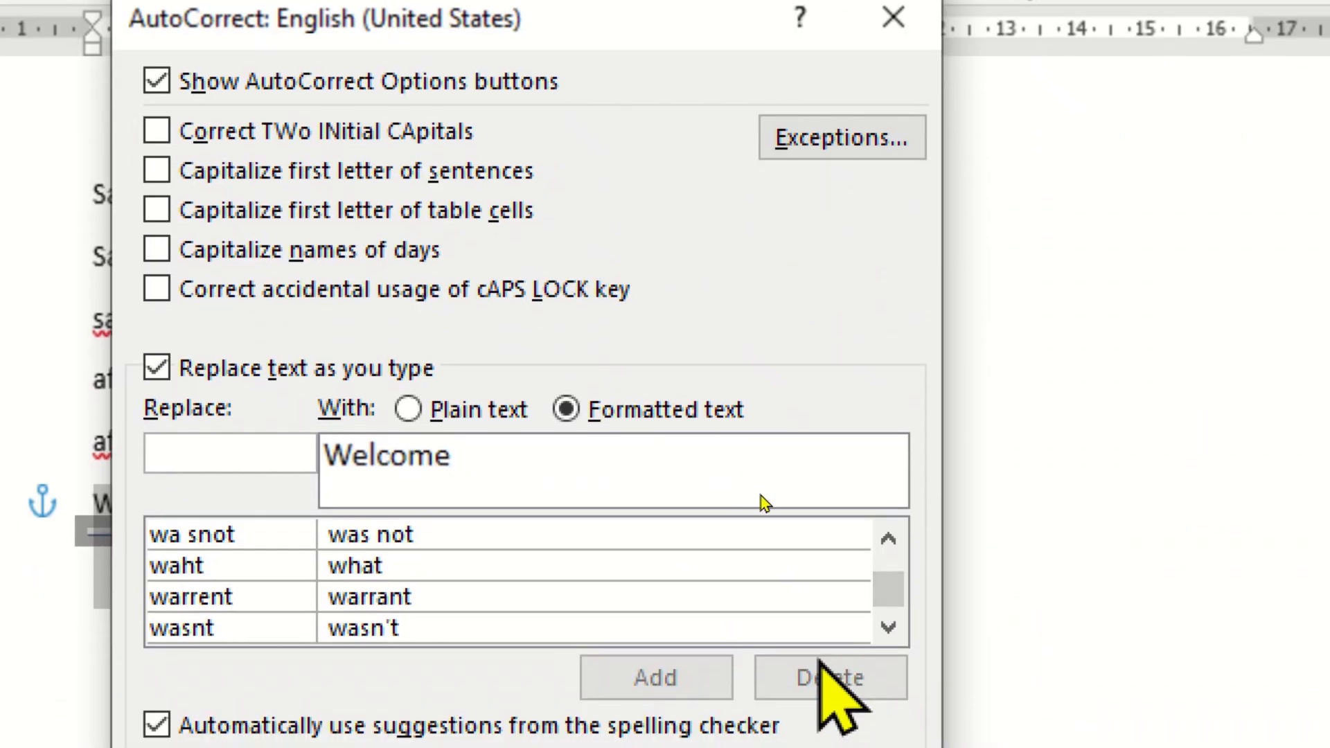
type("s")
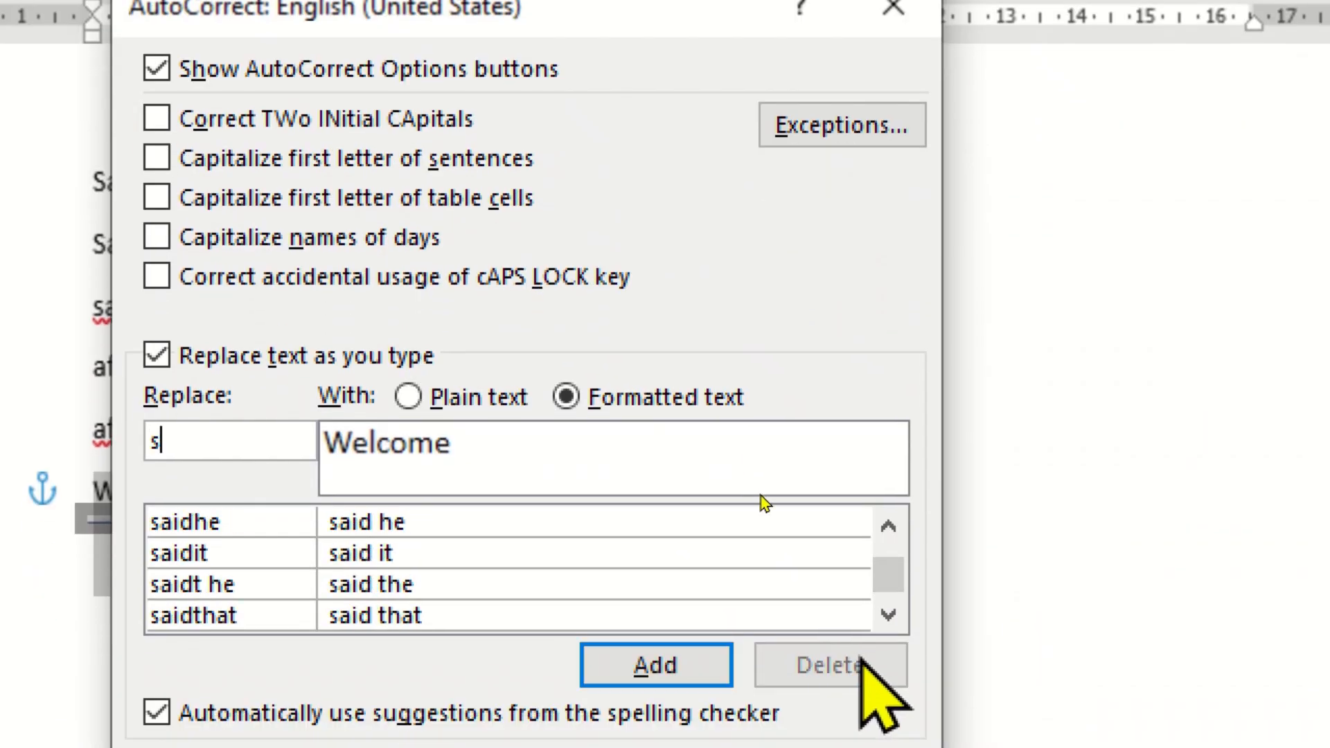
type("001")
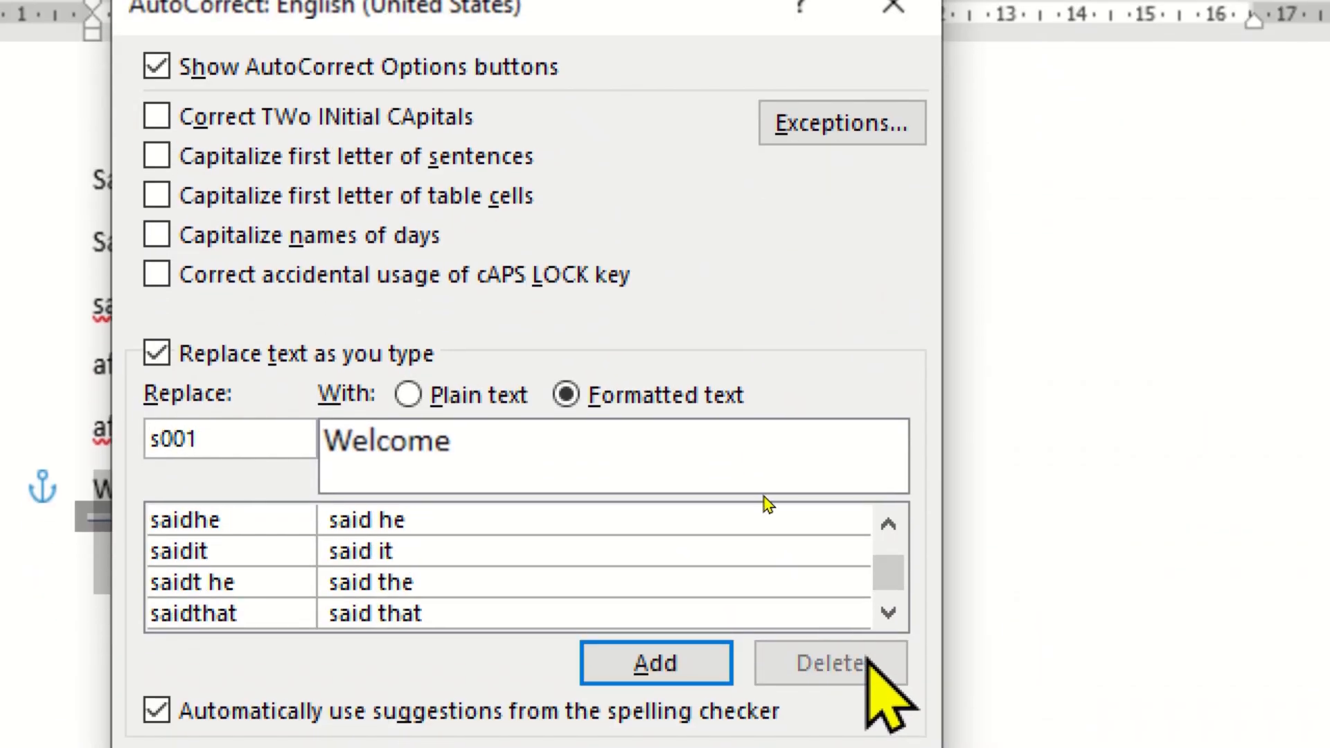
key("Delete")
type("S")
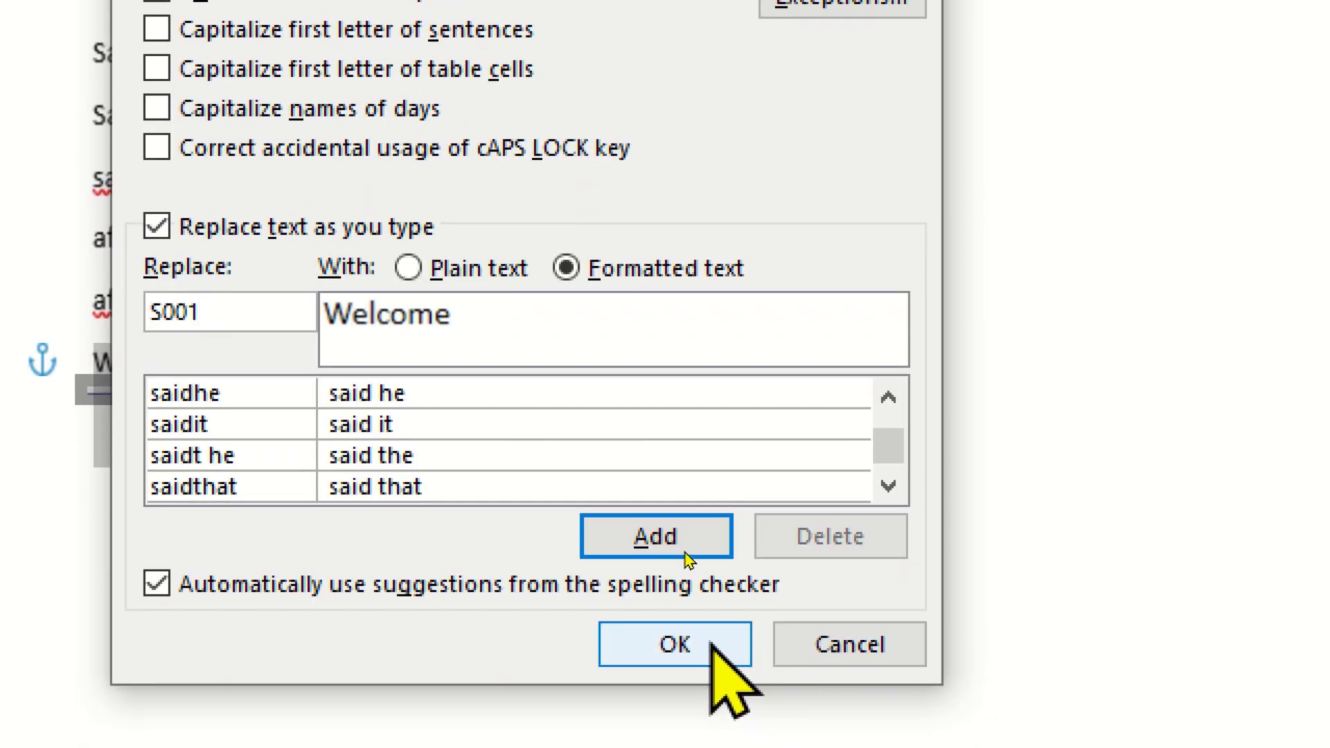
left_click(693, 745)
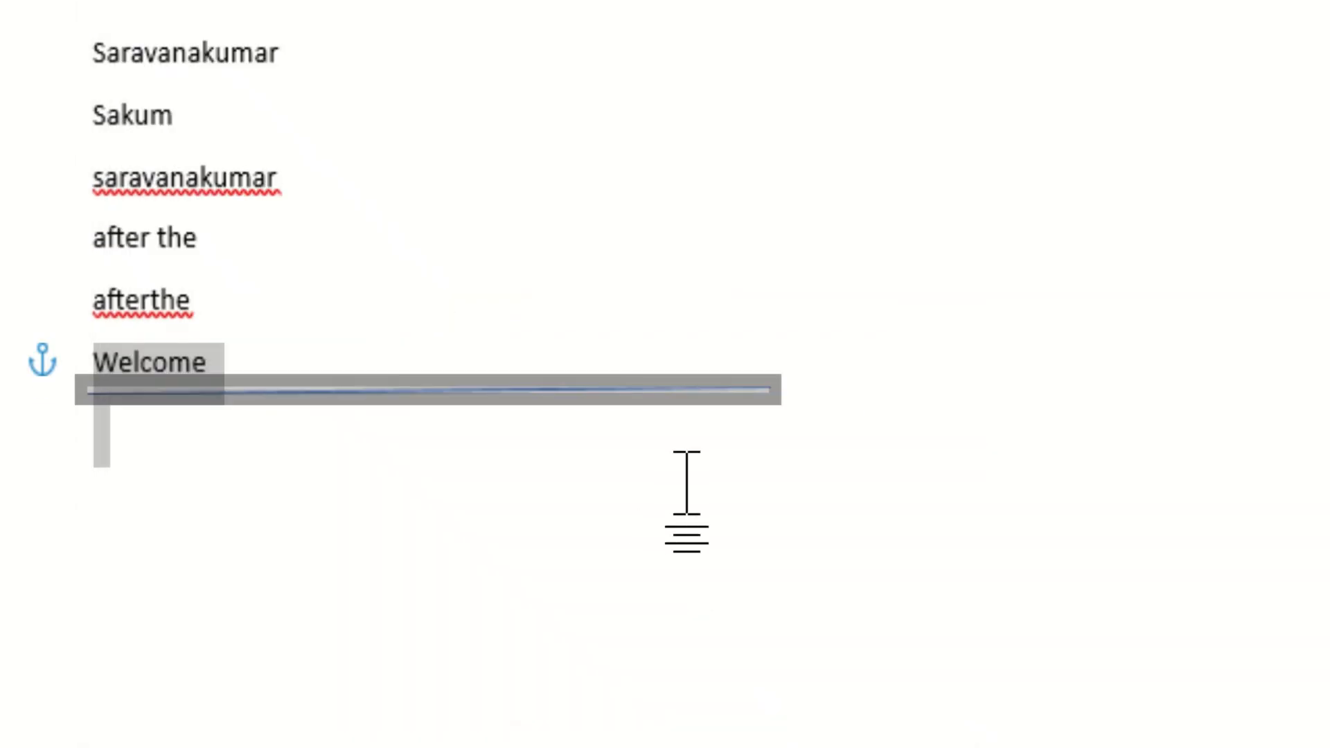
Delete all content from the document to test the "S001" entry on an empty page
key("ctrl+a")
key("Delete")
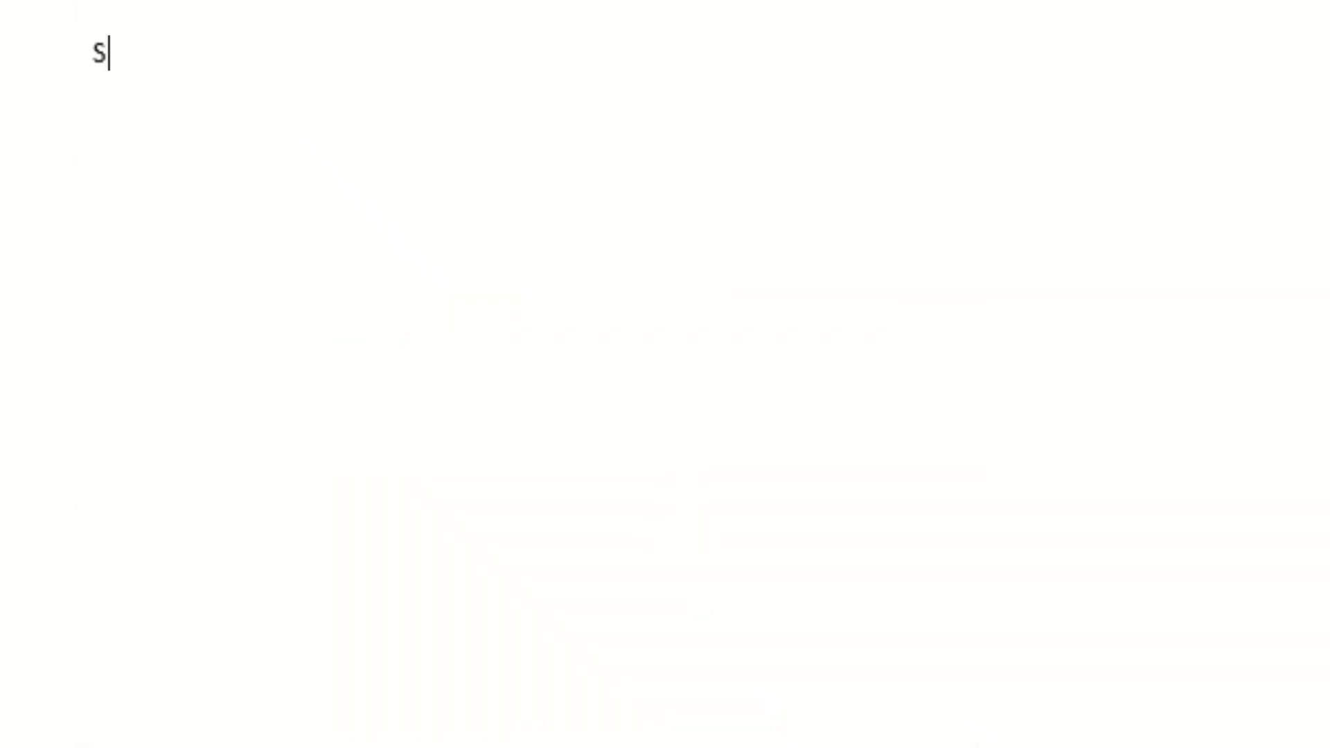